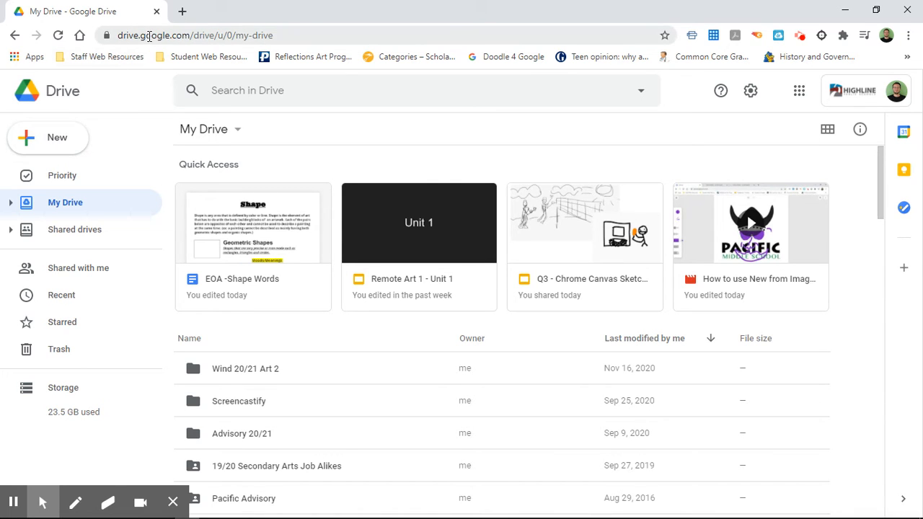
Create a new Google Drawings file from Drive and dismiss the autofit text notice.
{"action": "left_click", "coordinate": [60, 139]}
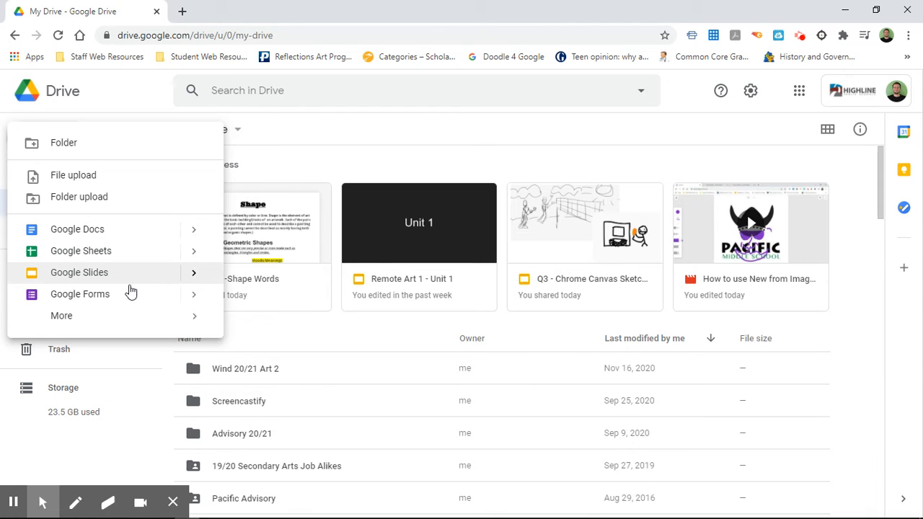
{"action": "mouse_move", "coordinate": [122, 324]}
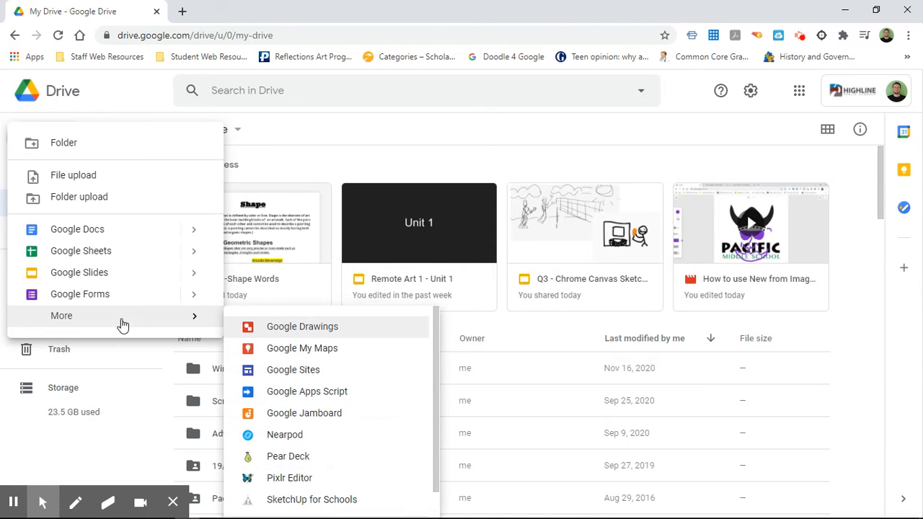
{"action": "left_click", "coordinate": [283, 331]}
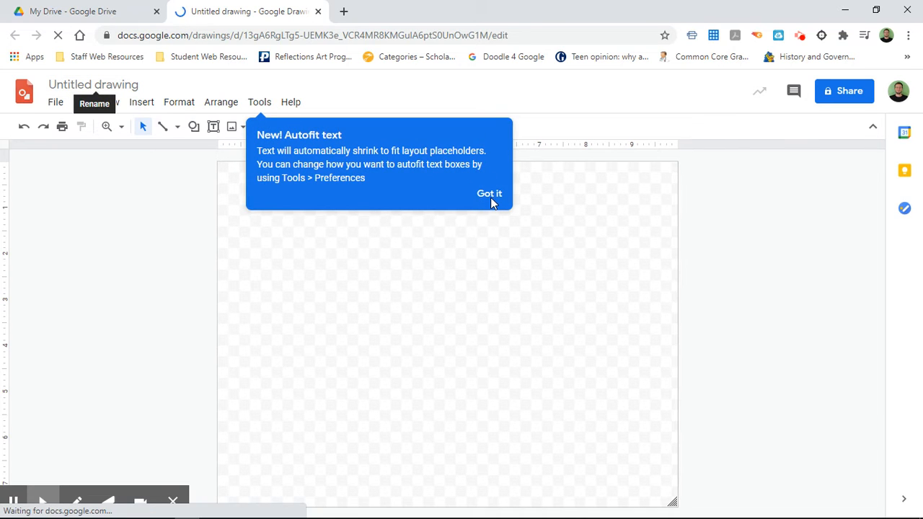
{"action": "left_click", "coordinate": [488, 196]}
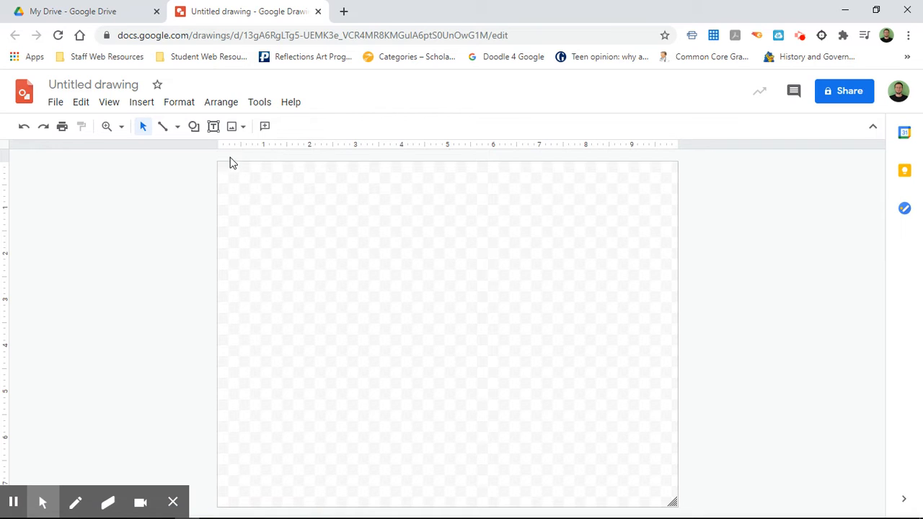
Rename the drawing as French Fry Sketch.
{"action": "left_click", "coordinate": [94, 85]}
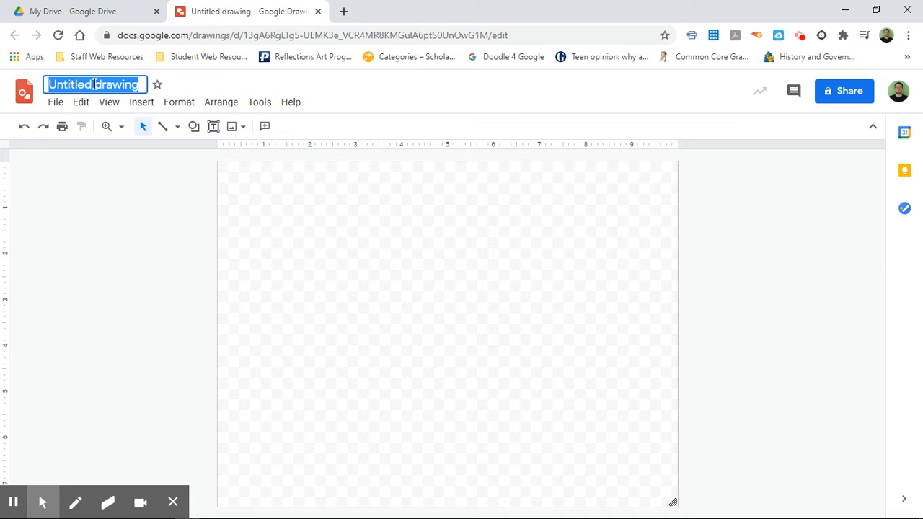
{"action": "type", "text": "Fre"}
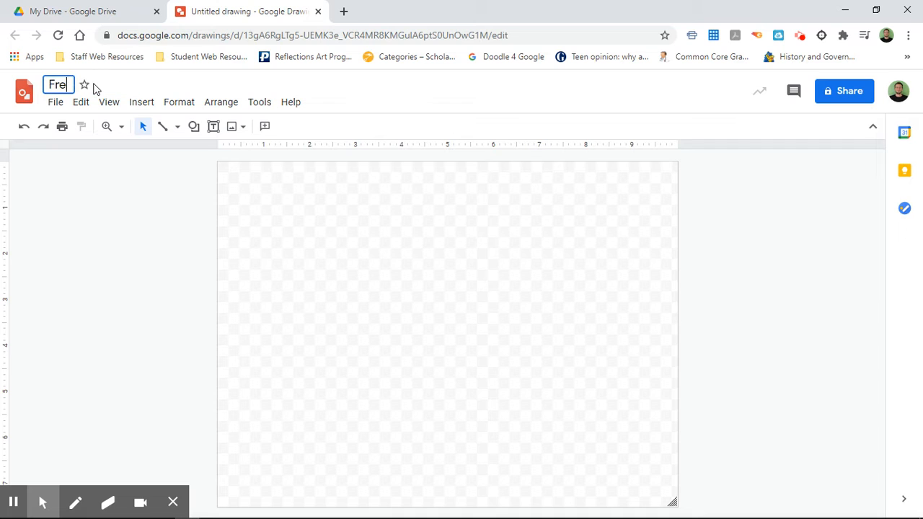
{"action": "type", "text": "nch Fry Sketch"}
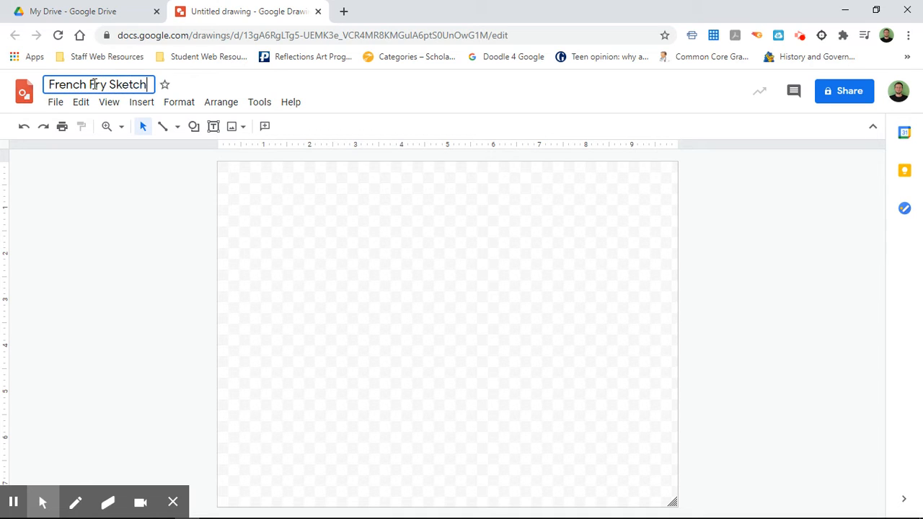
{"action": "left_click", "coordinate": [287, 190]}
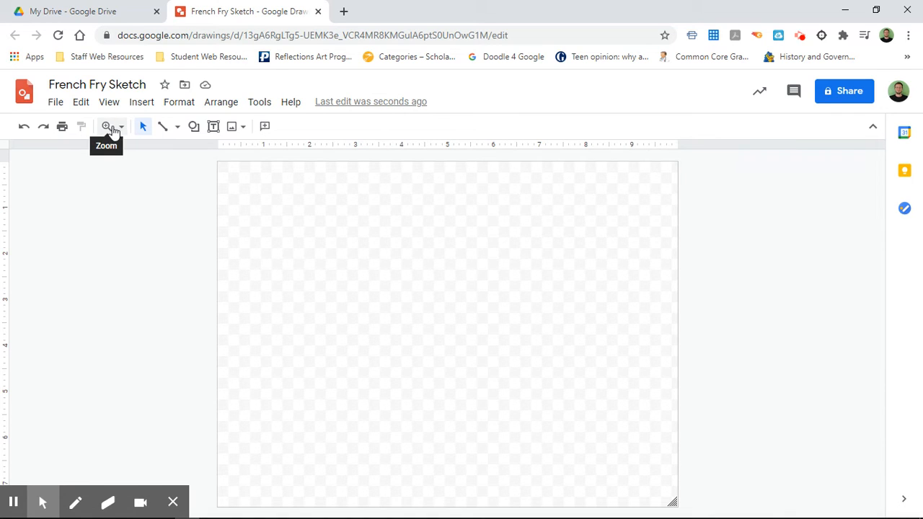
Draw a nearly horizontal line about 3 inches long in the canvas's upper left area and a slightly descending arrow below it.
{"action": "left_click", "coordinate": [178, 128]}
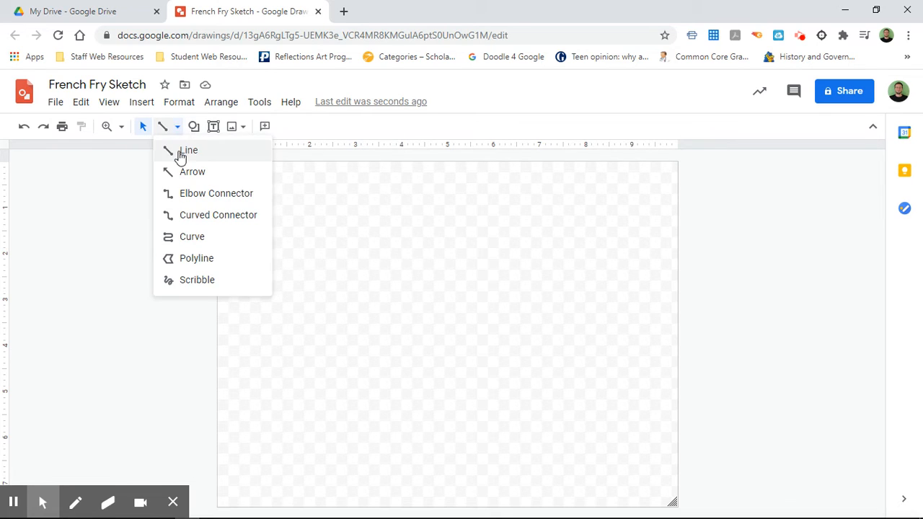
{"action": "left_click", "coordinate": [180, 155]}
{"action": "left_click_drag", "start_coordinate": [266, 224], "coordinate": [406, 228]}
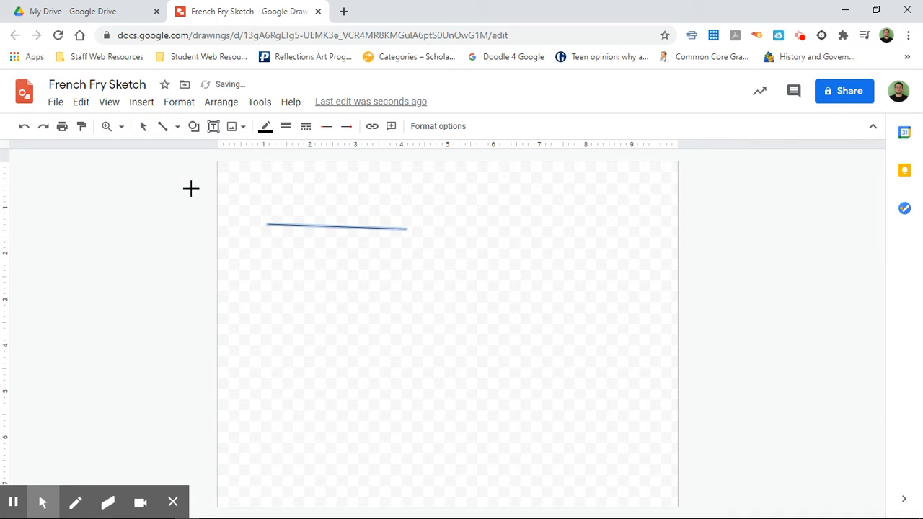
{"action": "left_click", "coordinate": [178, 129]}
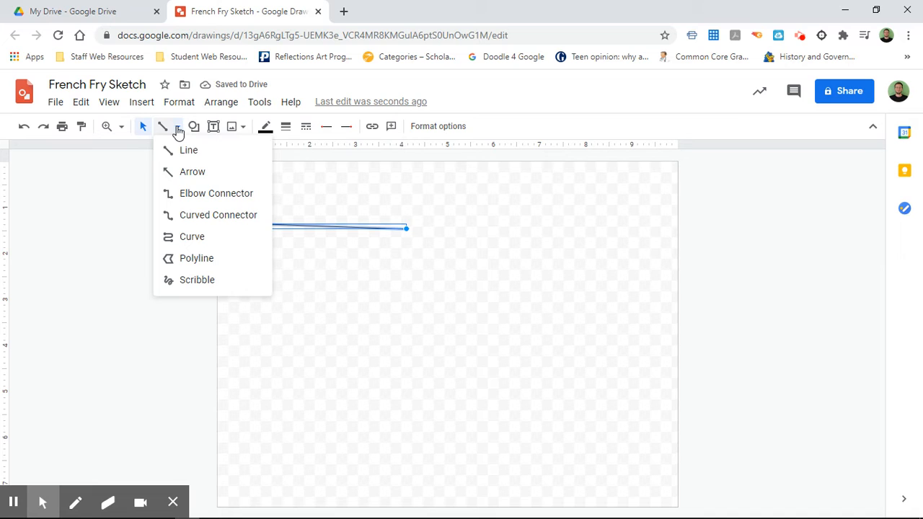
{"action": "left_click", "coordinate": [180, 172]}
{"action": "left_click_drag", "start_coordinate": [249, 244], "coordinate": [400, 271]}
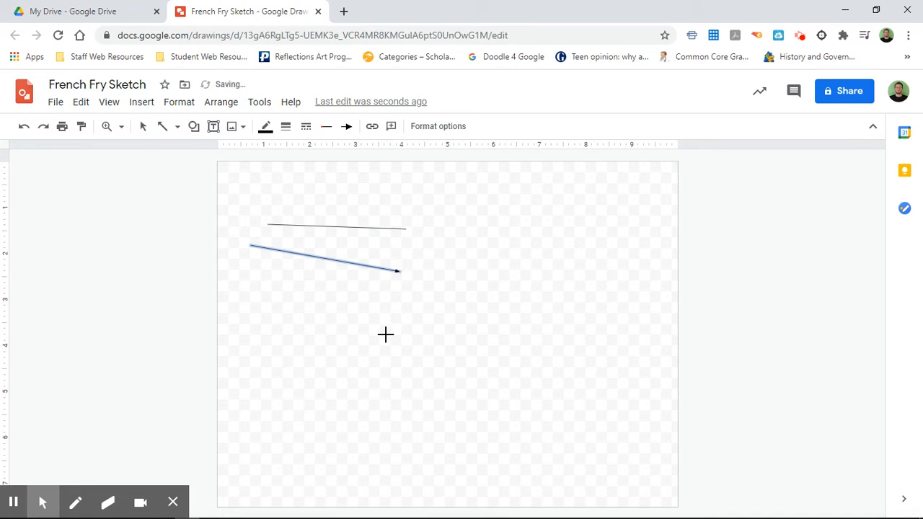
Draw a chain of end-to-end elbow connectors across the upper right area of the canvas.
{"action": "left_click", "coordinate": [178, 126]}
{"action": "left_click", "coordinate": [189, 196]}
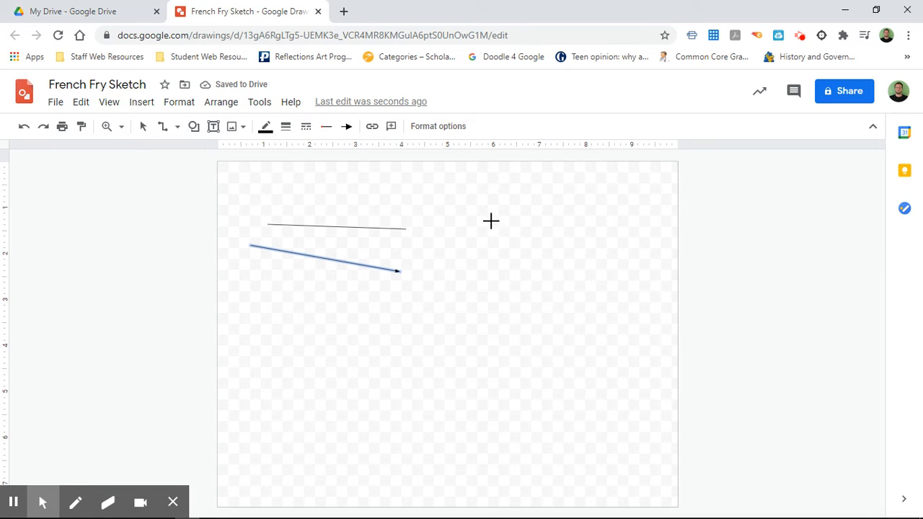
{"action": "mouse_move", "coordinate": [454, 212]}
{"action": "left_mouse_down"}
{"action": "mouse_move", "coordinate": [519, 214]}
{"action": "mouse_move", "coordinate": [512, 251]}
{"action": "mouse_move", "coordinate": [537, 212]}
{"action": "mouse_move", "coordinate": [538, 190]}
{"action": "mouse_move", "coordinate": [573, 238]}
{"action": "mouse_move", "coordinate": [622, 196]}
{"action": "left_mouse_up"}
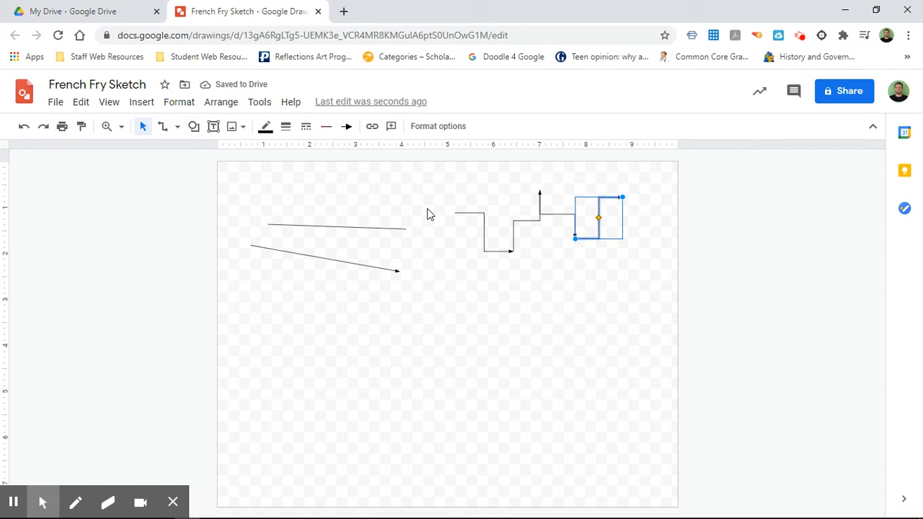
Draw a short, nearly horizontal segment with the Line tool below the descending arrow.
{"action": "left_click", "coordinate": [177, 128]}
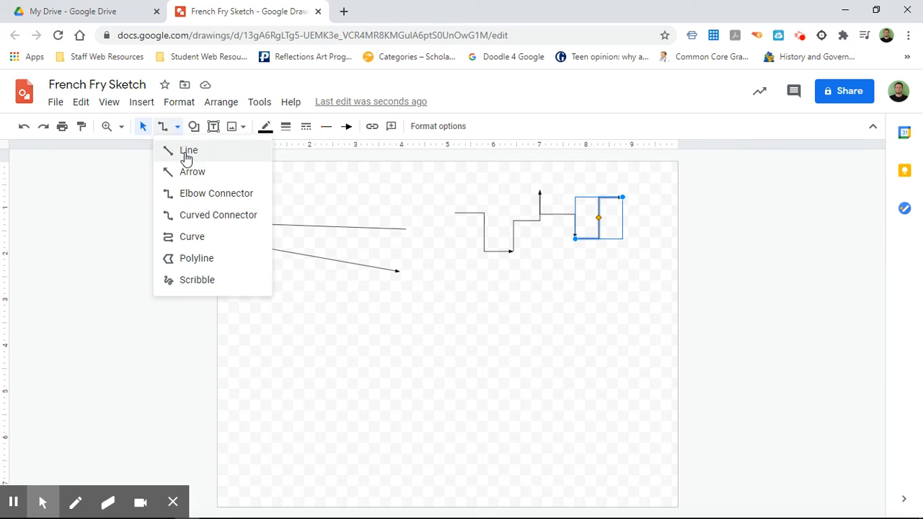
{"action": "left_click", "coordinate": [186, 153]}
{"action": "left_click", "coordinate": [178, 128]}
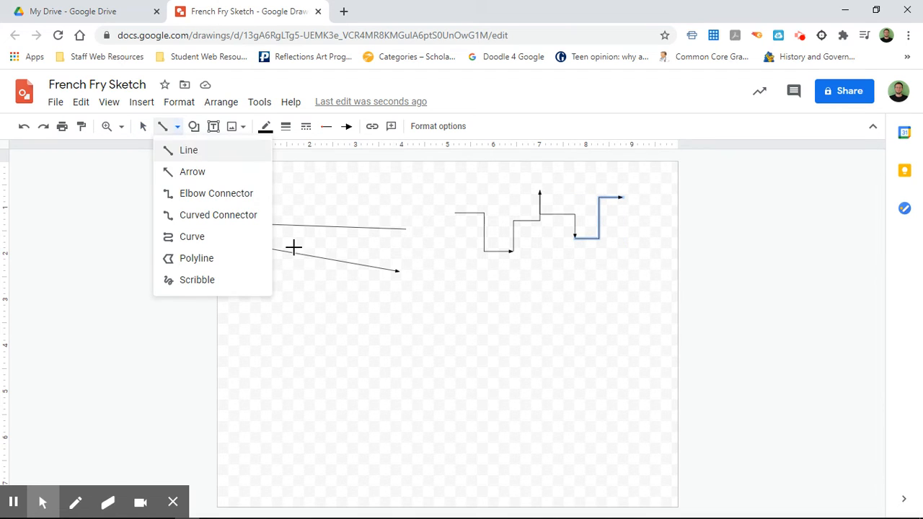
{"action": "left_click_drag", "start_coordinate": [344, 299], "coordinate": [424, 303]}
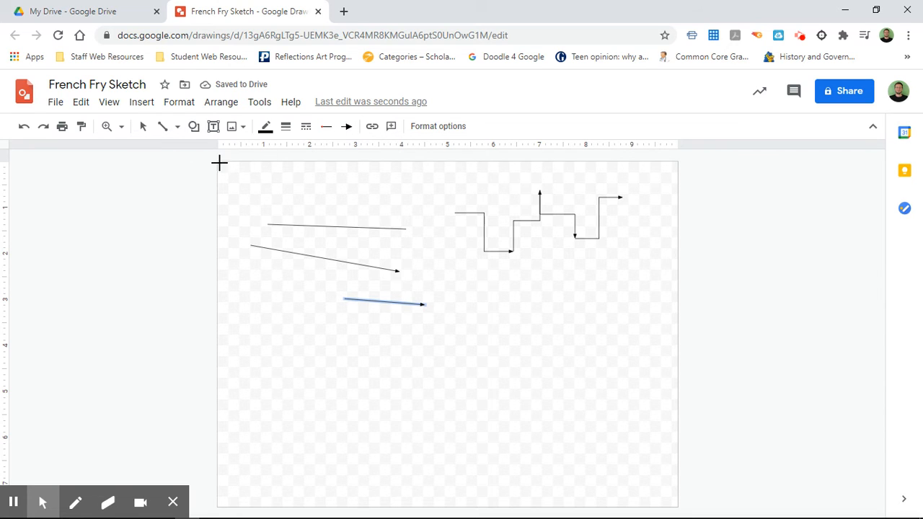
Undo the short line and the whole chain of elbow connectors.
{"action": "left_click", "coordinate": [21, 126]}
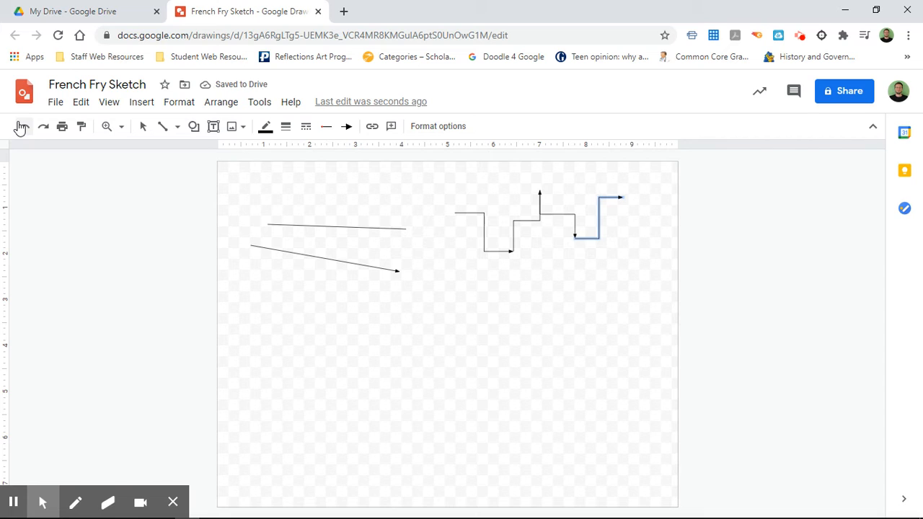
{"action": "left_click", "coordinate": [22, 126]}
{"action": "left_click", "coordinate": [22, 126]}
{"action": "left_click", "coordinate": [22, 126]}
{"action": "left_click", "coordinate": [22, 126]}
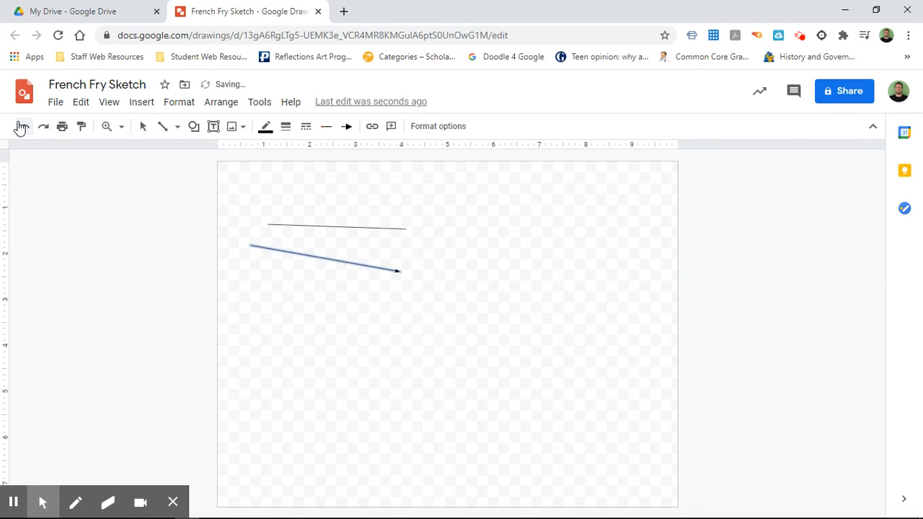
Draw a single elbow connector to the right of the straight lines and remove the arrowhead from its end.
{"action": "left_click", "coordinate": [177, 129]}
{"action": "left_click", "coordinate": [210, 193]}
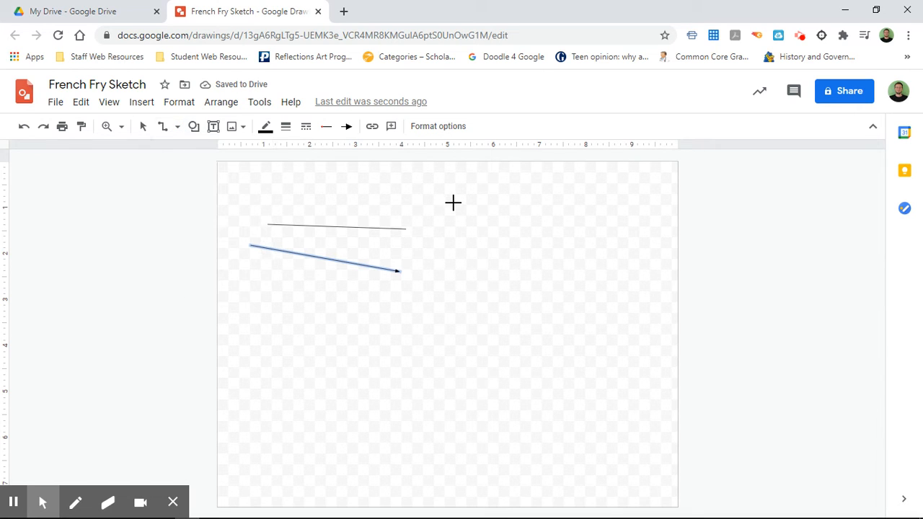
{"action": "left_click_drag", "start_coordinate": [453, 204], "coordinate": [503, 266]}
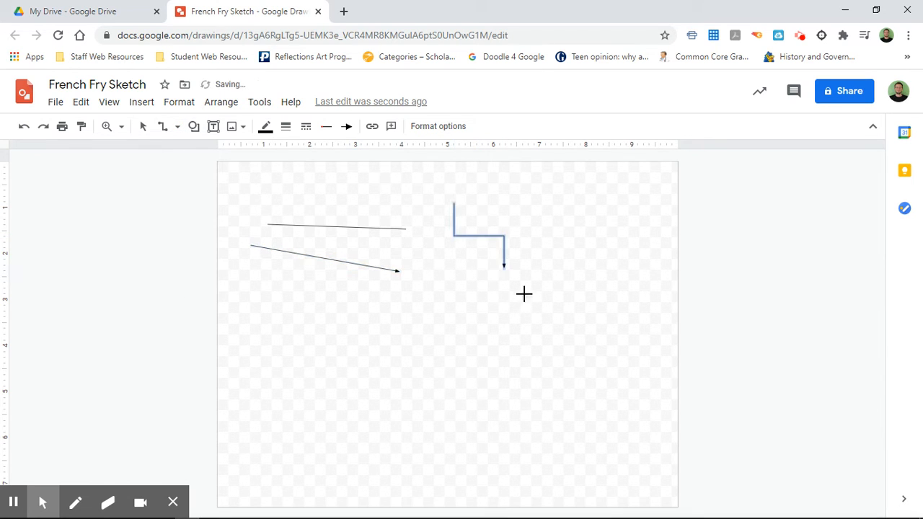
{"action": "left_click", "coordinate": [346, 126]}
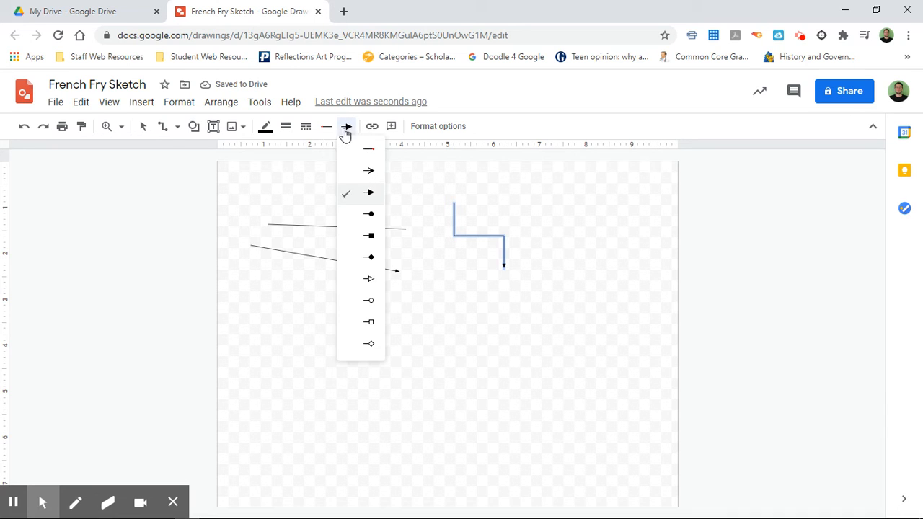
{"action": "left_click", "coordinate": [353, 149]}
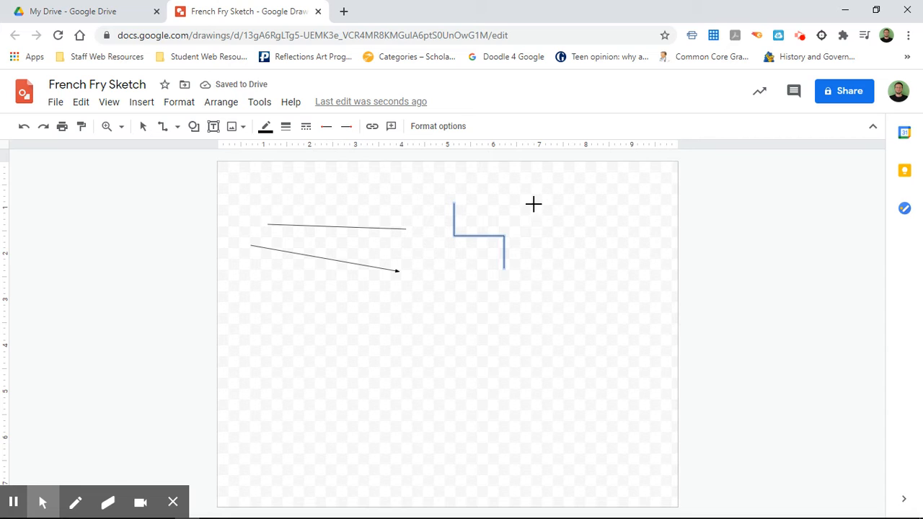
Draw three end-to-end elbow connectors forming a closed stepped outline to the right of the single connector.
{"action": "left_click_drag", "start_coordinate": [518, 205], "coordinate": [574, 243]}
{"action": "left_click_drag", "start_coordinate": [575, 243], "coordinate": [534, 291]}
{"action": "left_click_drag", "start_coordinate": [534, 291], "coordinate": [518, 205]}
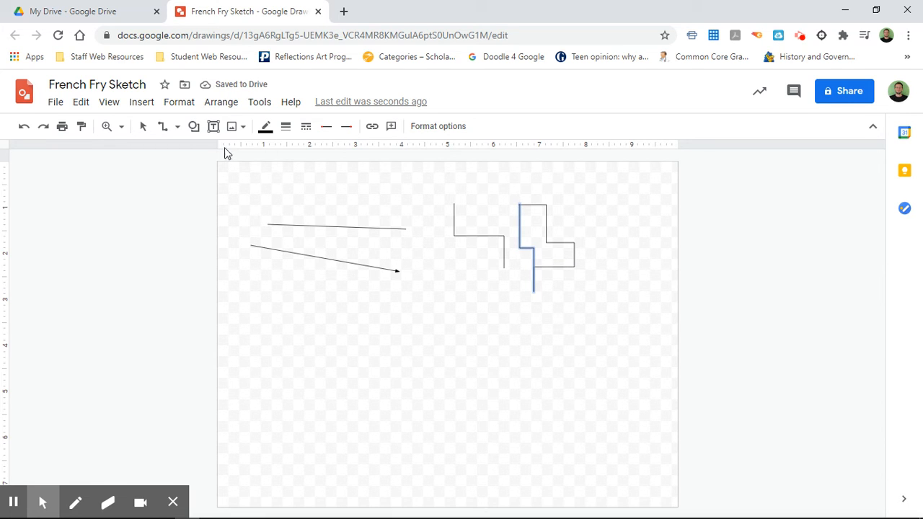
Draw a closed wavy outline from end-to-end curved connectors below the elbow connector shapes.
{"action": "left_click", "coordinate": [178, 126]}
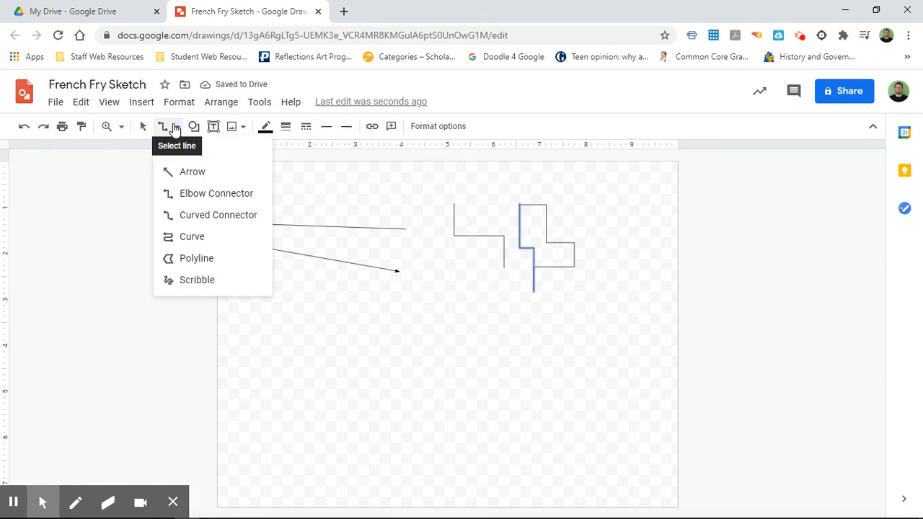
{"action": "left_click", "coordinate": [203, 216]}
{"action": "left_click_drag", "start_coordinate": [424, 321], "coordinate": [512, 352]}
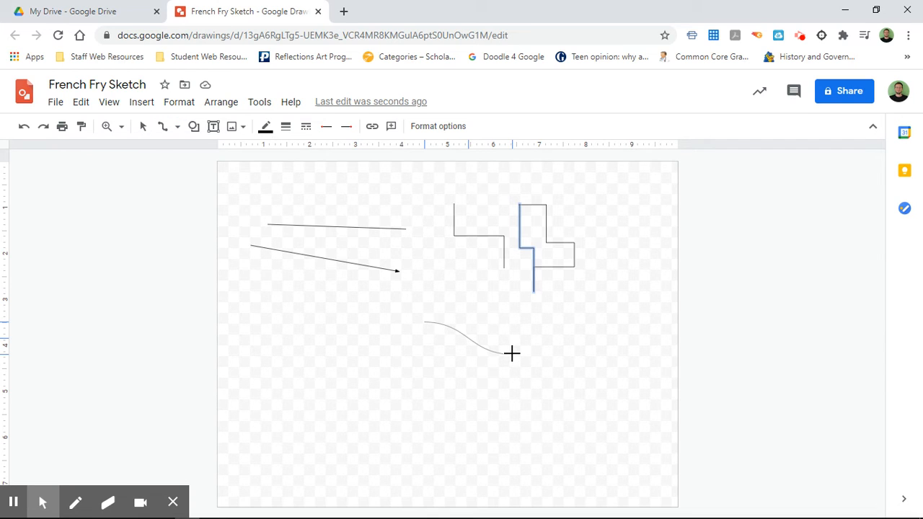
{"action": "left_click", "coordinate": [511, 352]}
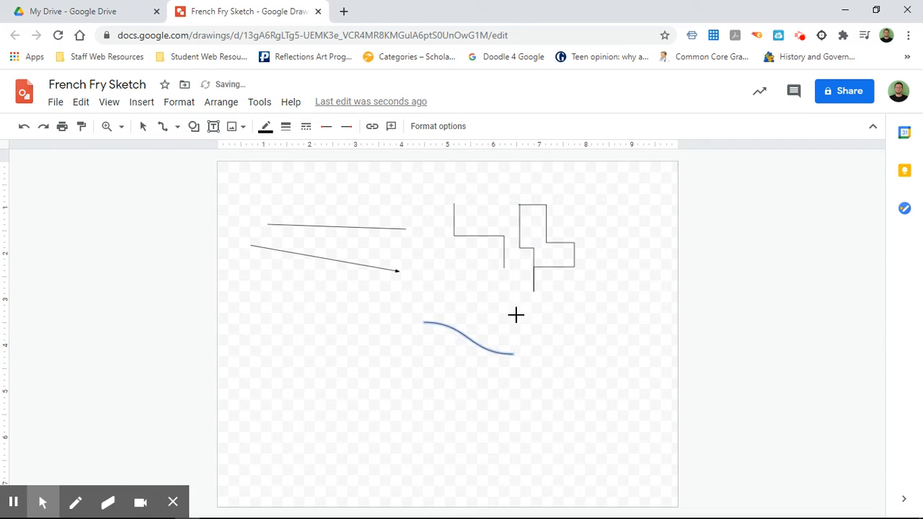
{"action": "left_click", "coordinate": [550, 290]}
{"action": "left_click", "coordinate": [596, 354]}
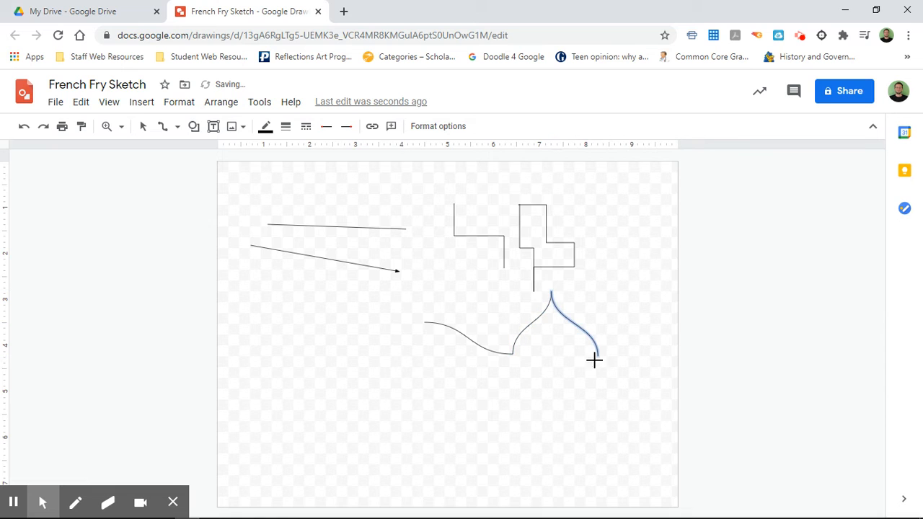
{"action": "left_click", "coordinate": [537, 411]}
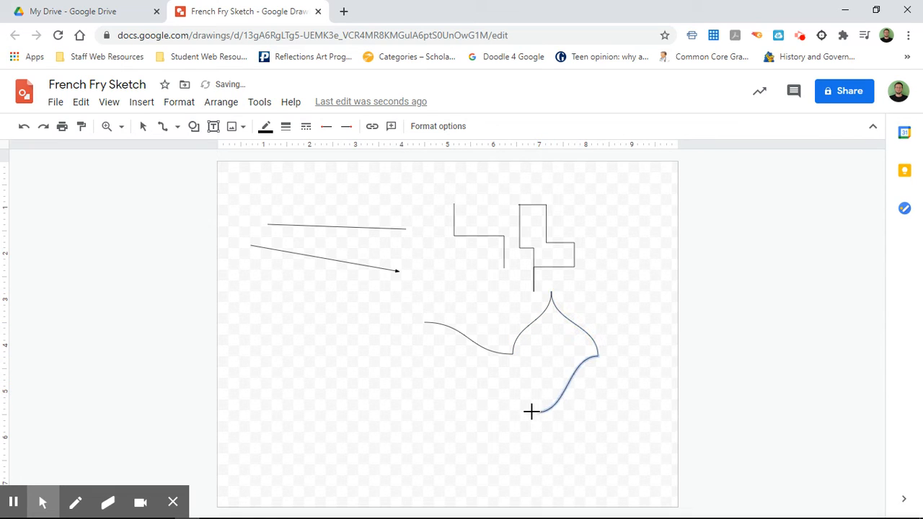
{"action": "left_click", "coordinate": [453, 357]}
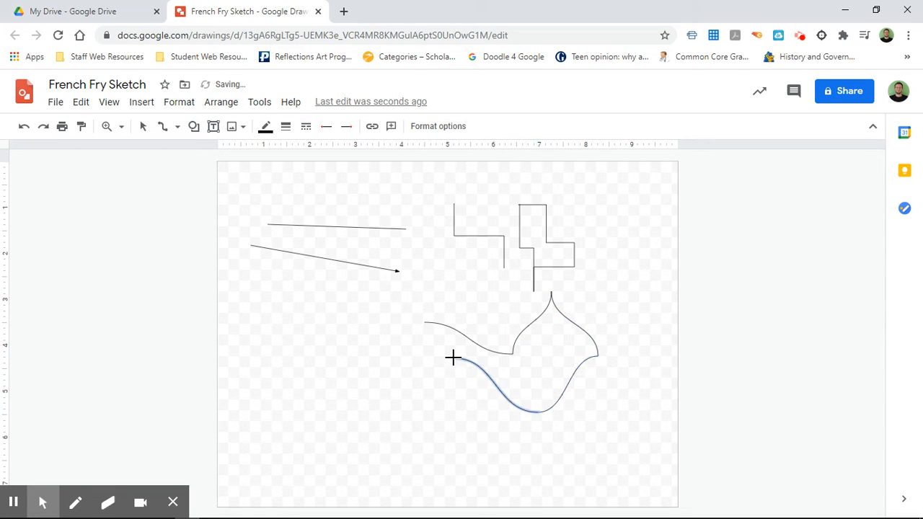
{"action": "left_click", "coordinate": [425, 324]}
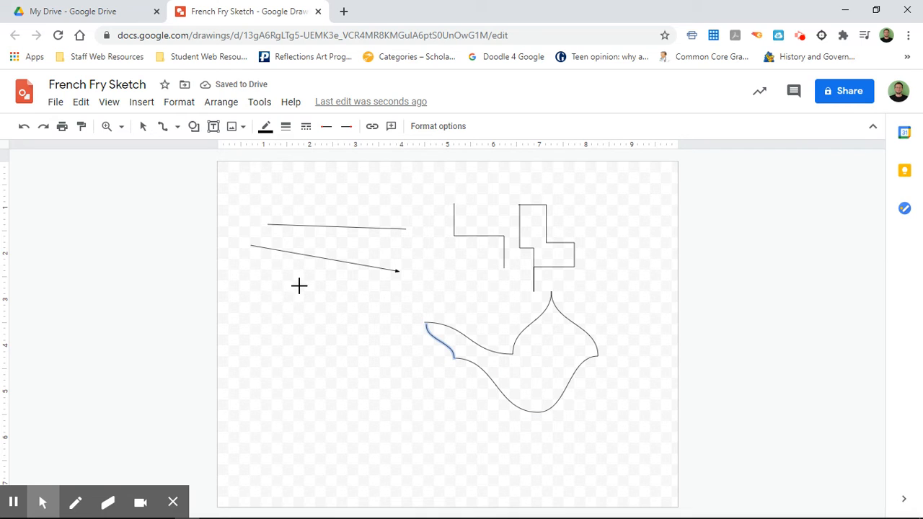
Draw a closed, smooth-edged shape with the Curve tool below the arrow line, passing through five points.
{"action": "left_click", "coordinate": [177, 128]}
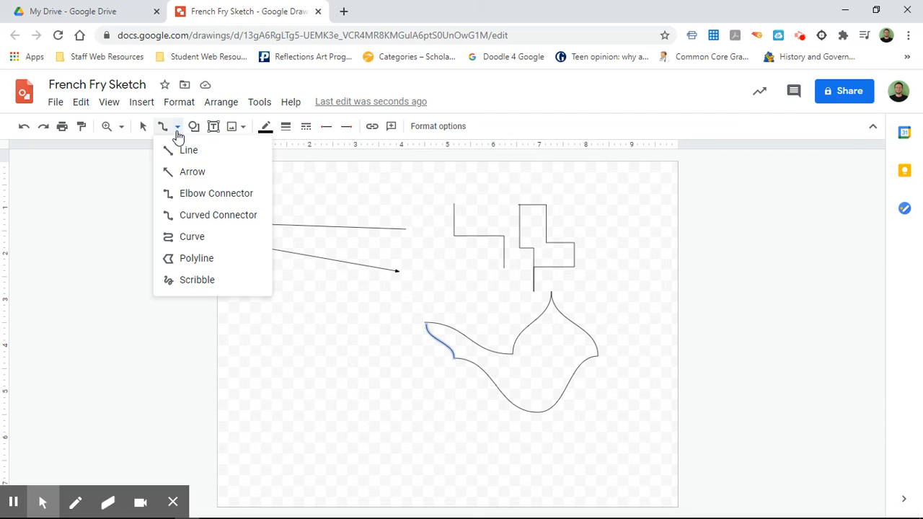
{"action": "left_click", "coordinate": [201, 239]}
{"action": "left_click", "coordinate": [264, 315]}
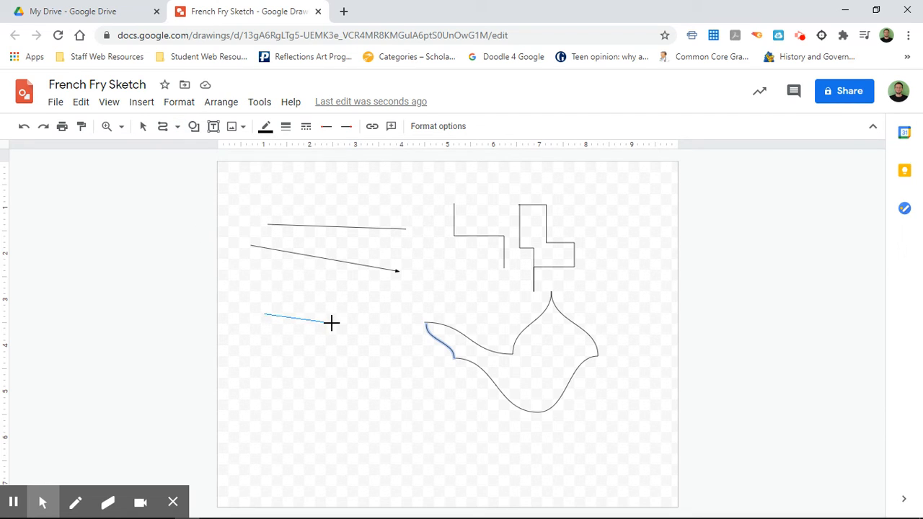
{"action": "left_click", "coordinate": [331, 323]}
{"action": "left_click", "coordinate": [360, 286]}
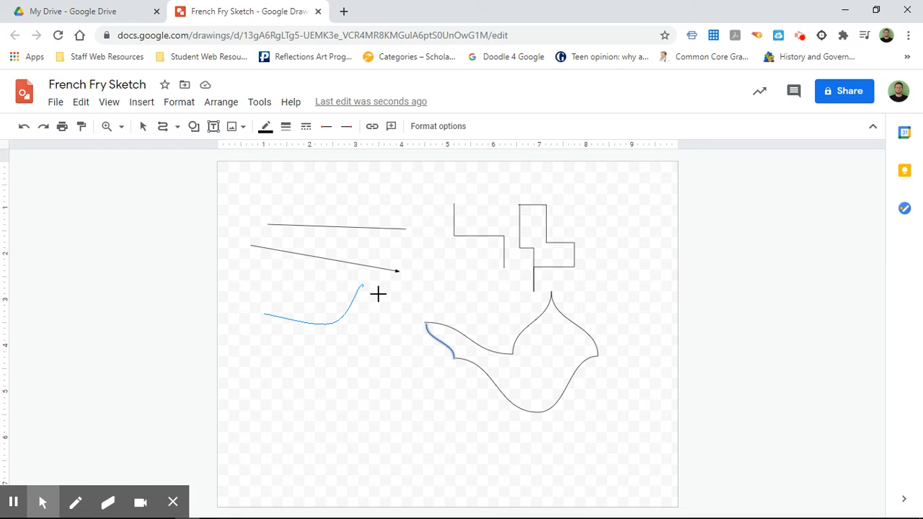
{"action": "left_click", "coordinate": [401, 327]}
{"action": "left_click", "coordinate": [341, 396]}
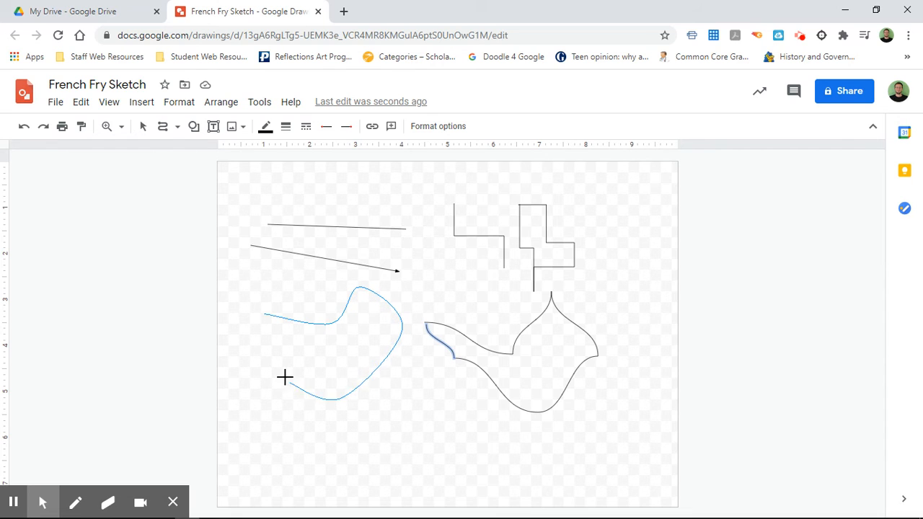
{"action": "left_click", "coordinate": [264, 314]}
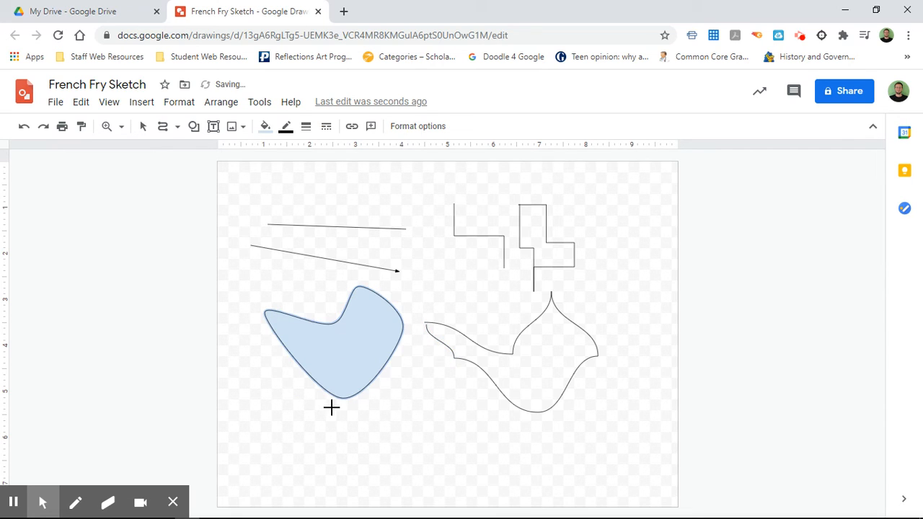
Draw a closed five-point angular shape with the Polyline tool below the wavy connector outline.
{"action": "left_click", "coordinate": [180, 127]}
{"action": "left_click_drag", "start_coordinate": [380, 427], "coordinate": [446, 429]}
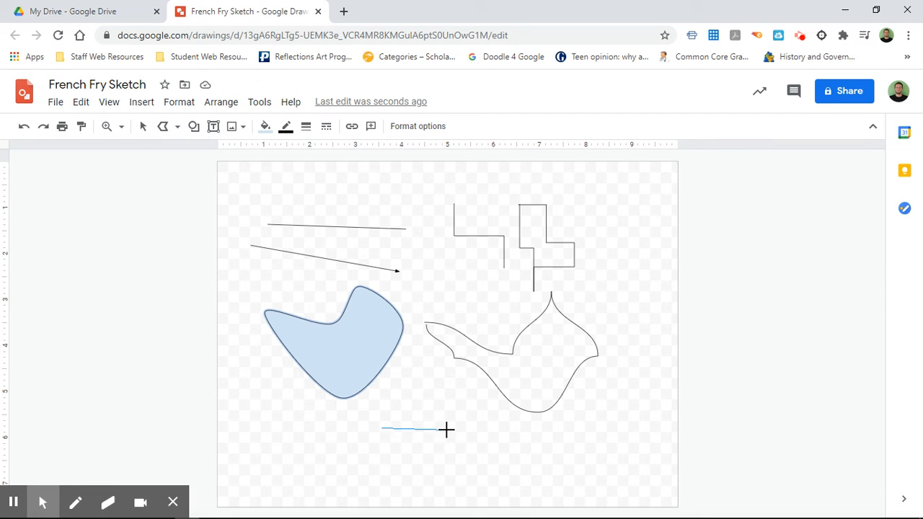
{"action": "left_click", "coordinate": [459, 370]}
{"action": "left_click", "coordinate": [525, 449]}
{"action": "left_click", "coordinate": [427, 488]}
{"action": "left_click", "coordinate": [380, 429]}
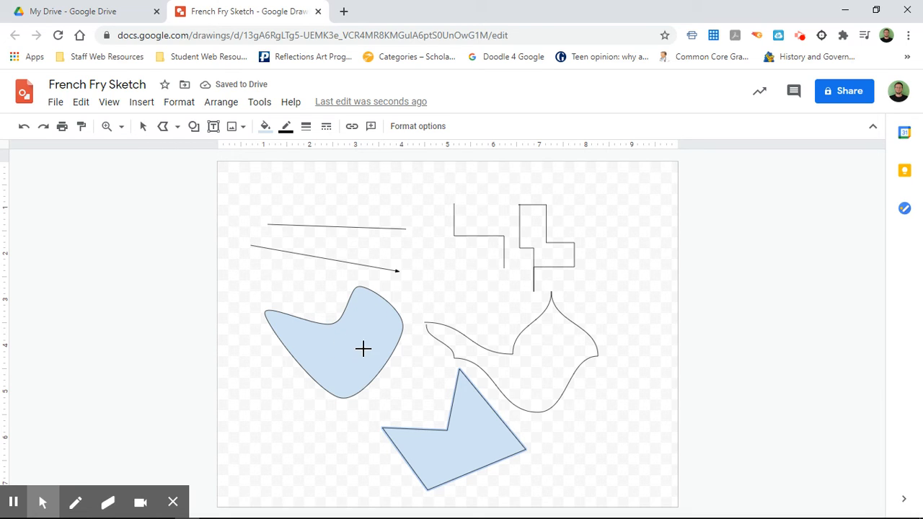
Draw a looping freehand outline with the Scribble tool across the straight line and the arrow line.
{"action": "left_click", "coordinate": [178, 128]}
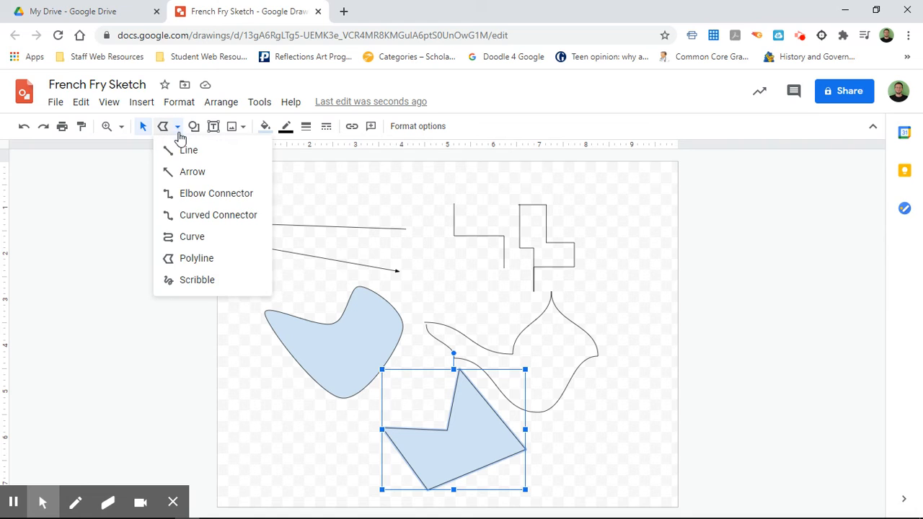
{"action": "left_click", "coordinate": [186, 278]}
{"action": "mouse_move", "coordinate": [294, 272]}
{"action": "left_mouse_down"}
{"action": "mouse_move", "coordinate": [312, 207]}
{"action": "mouse_move", "coordinate": [350, 191]}
{"action": "mouse_move", "coordinate": [386, 212]}
{"action": "mouse_move", "coordinate": [390, 236]}
{"action": "mouse_move", "coordinate": [362, 248]}
{"action": "mouse_move", "coordinate": [350, 232]}
{"action": "mouse_move", "coordinate": [347, 266]}
{"action": "mouse_move", "coordinate": [322, 291]}
{"action": "mouse_move", "coordinate": [293, 275]}
{"action": "left_mouse_up"}
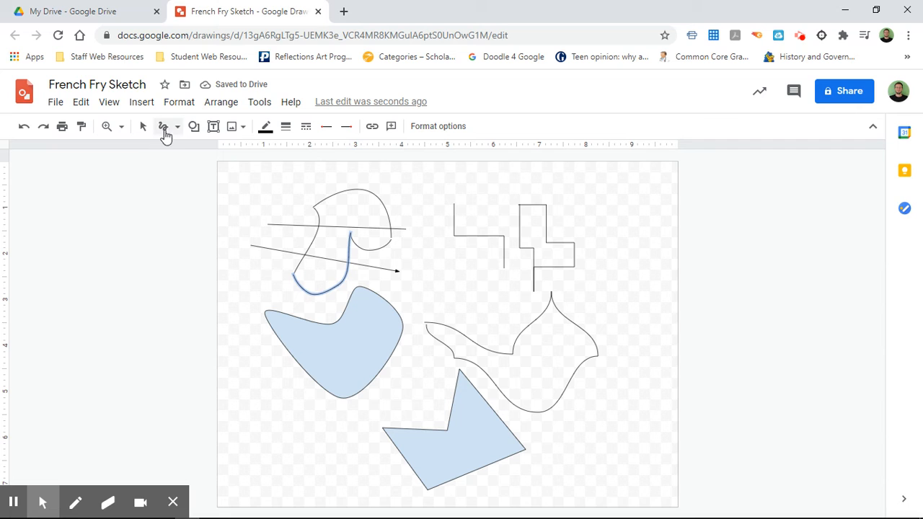
Insert a wavy flag-like flowchart shape between the curve shape and the wavy connector outline.
{"action": "left_click", "coordinate": [193, 127]}
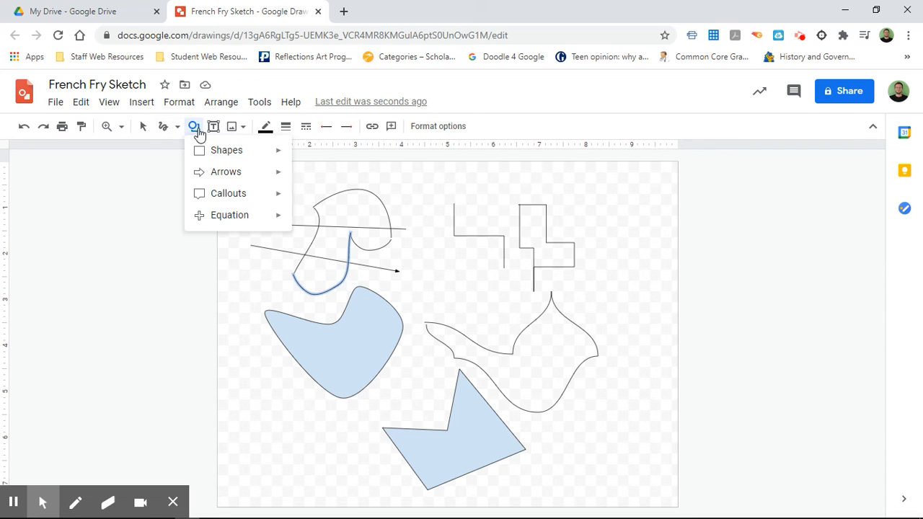
{"action": "mouse_move", "coordinate": [223, 152]}
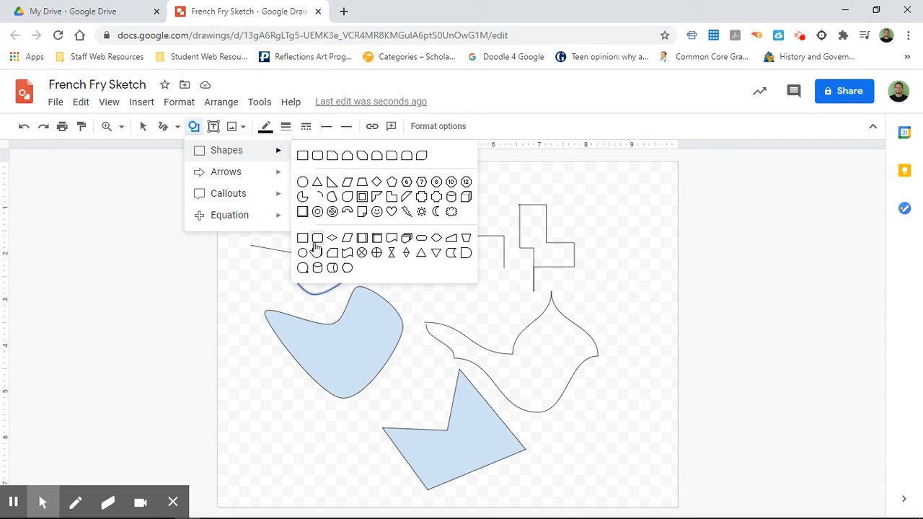
{"action": "left_click", "coordinate": [346, 252]}
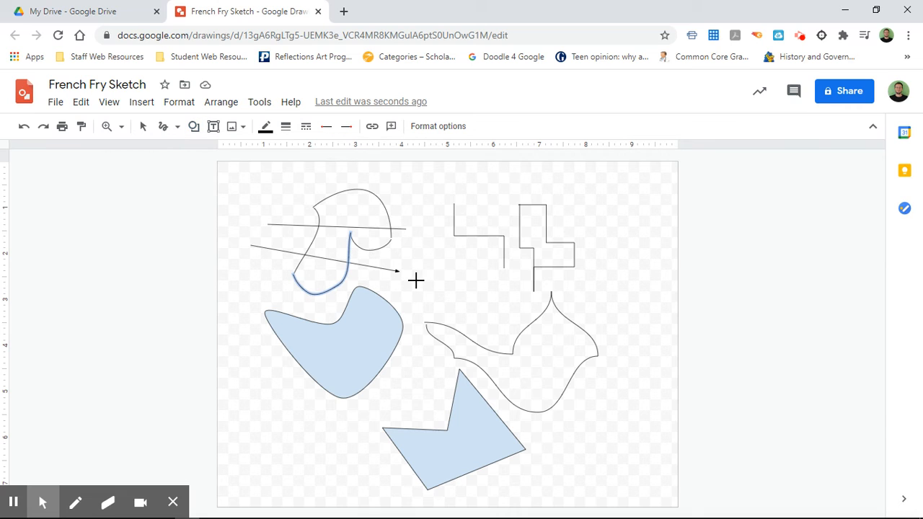
{"action": "left_click_drag", "start_coordinate": [416, 281], "coordinate": [526, 366]}
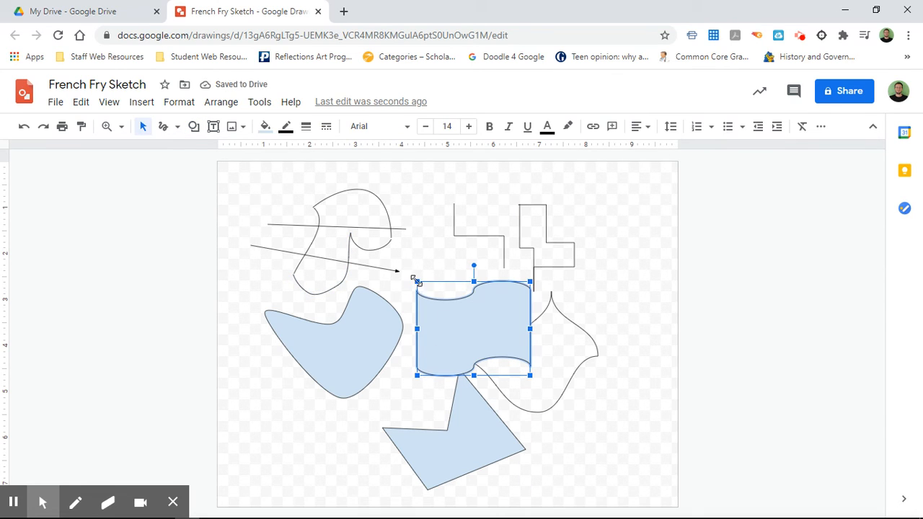
Enlarge the wavy flag-like shape upward and to the left so it covers much of the earlier line drawings.
{"action": "left_click_drag", "start_coordinate": [401, 272], "coordinate": [326, 245]}
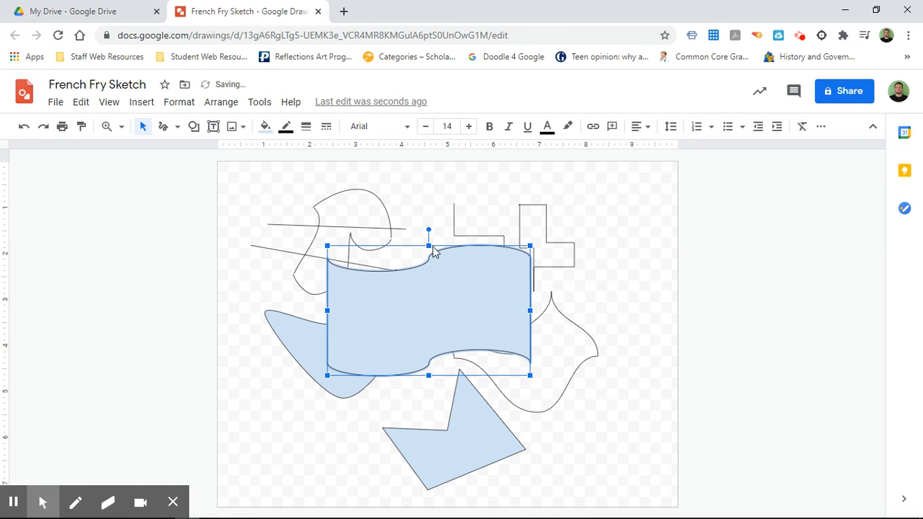
{"action": "left_click_drag", "start_coordinate": [429, 246], "coordinate": [428, 203]}
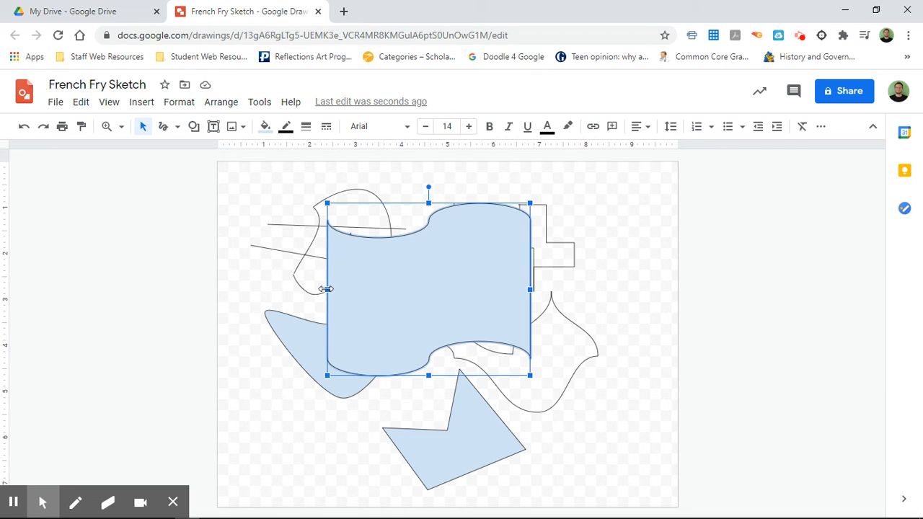
{"action": "left_click_drag", "start_coordinate": [315, 287], "coordinate": [288, 288]}
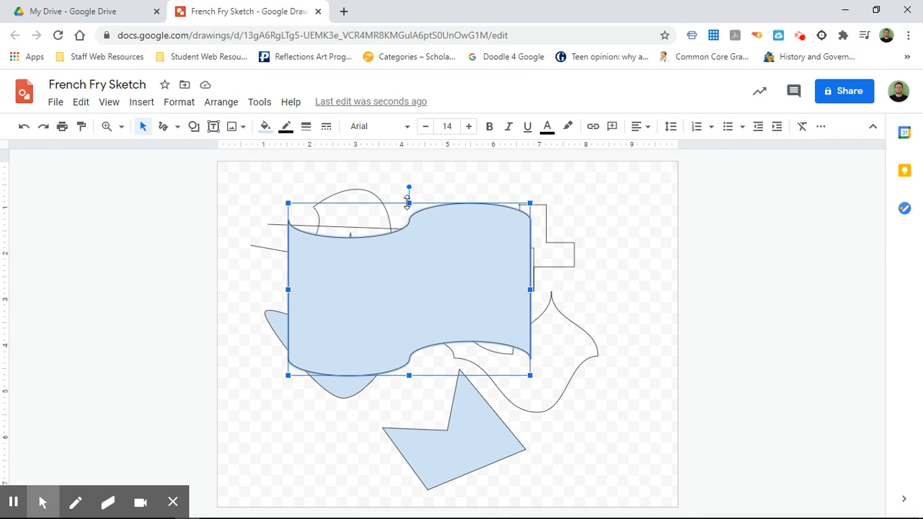
Add a text box reading "Hey Students" on the left half of the wavy shape.
{"action": "left_click", "coordinate": [193, 126]}
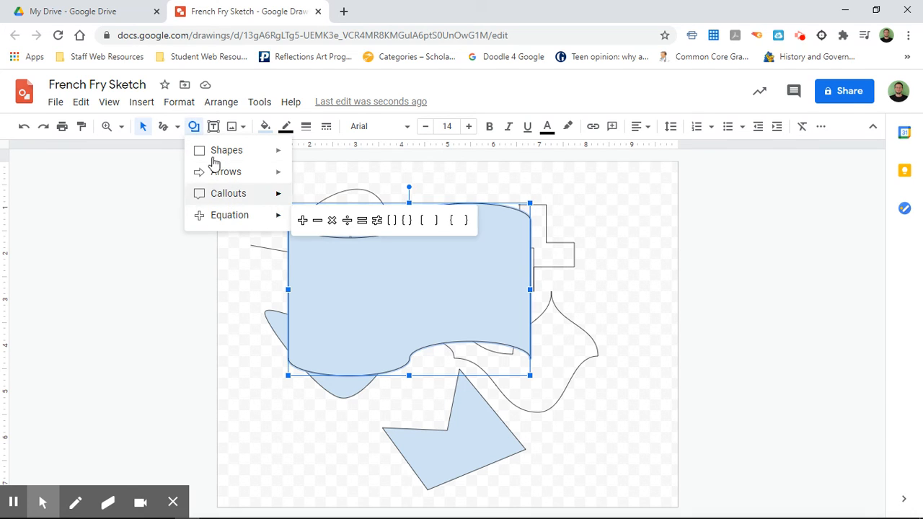
{"action": "left_click", "coordinate": [213, 127]}
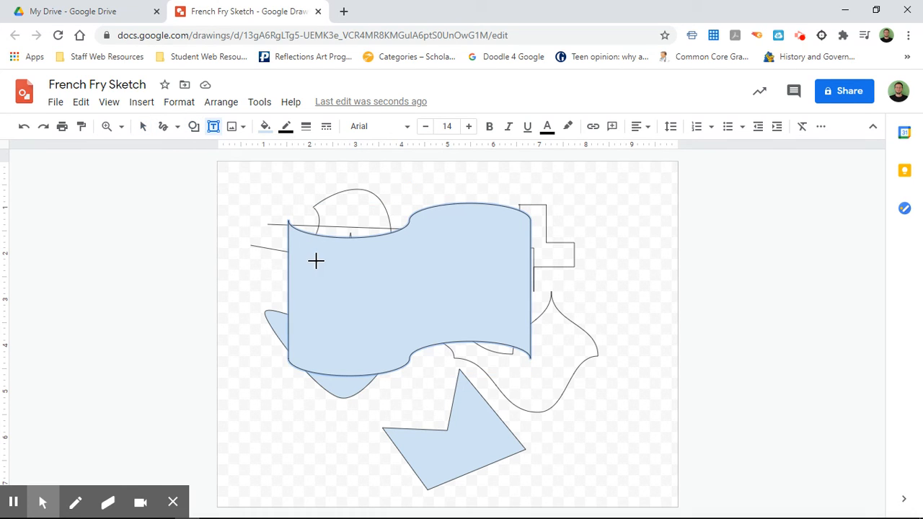
{"action": "left_click_drag", "start_coordinate": [315, 260], "coordinate": [459, 315]}
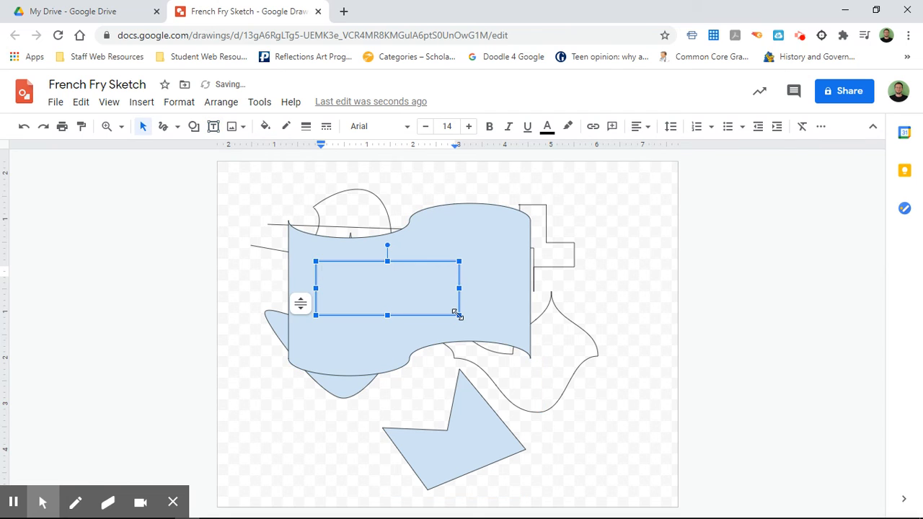
{"action": "type", "text": "Hey"}
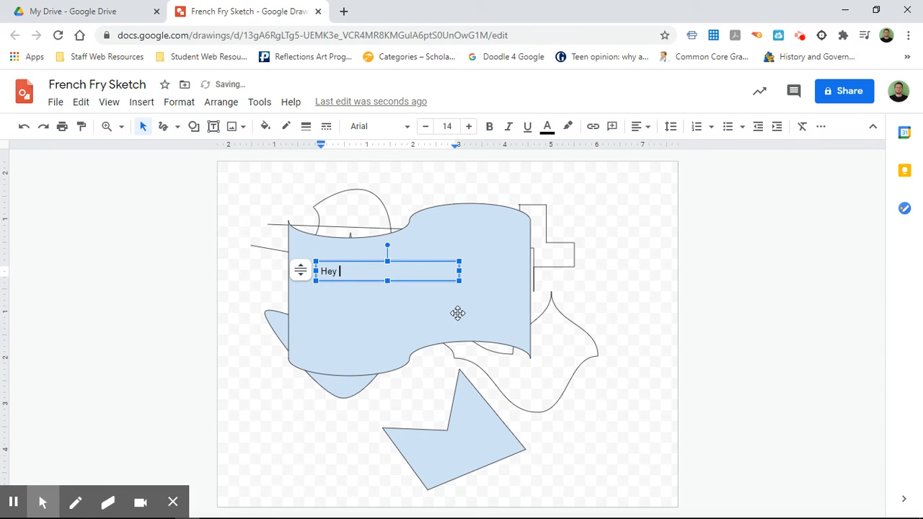
{"action": "type", "text": " Students"}
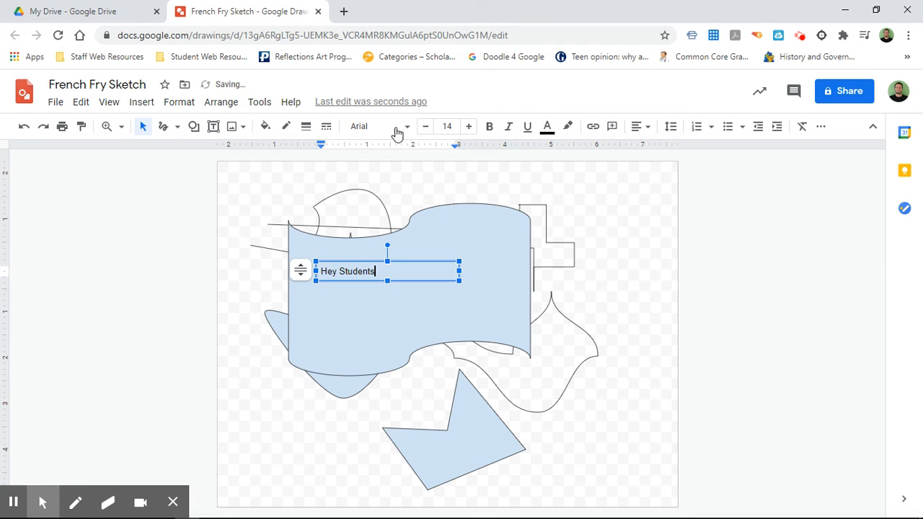
Search the web for images of "french frey" to insert into the drawing.
{"action": "left_click", "coordinate": [230, 128]}
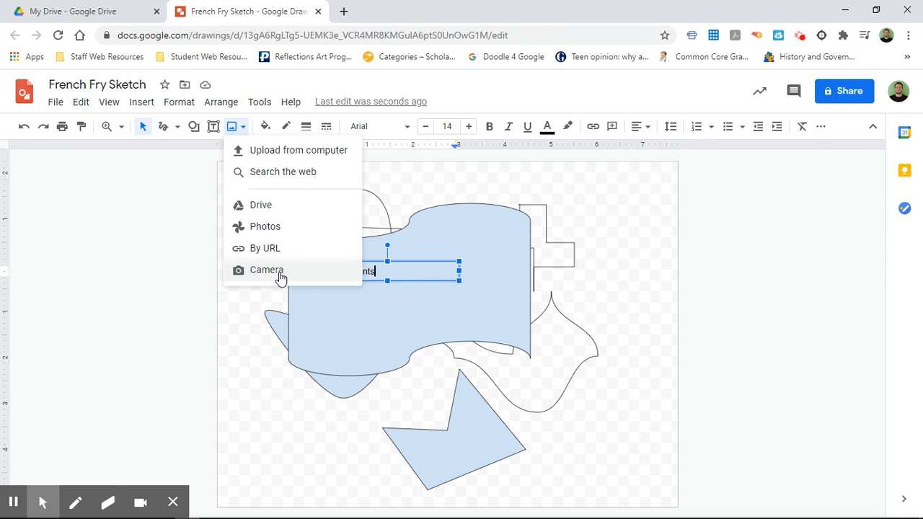
{"action": "left_click", "coordinate": [282, 172]}
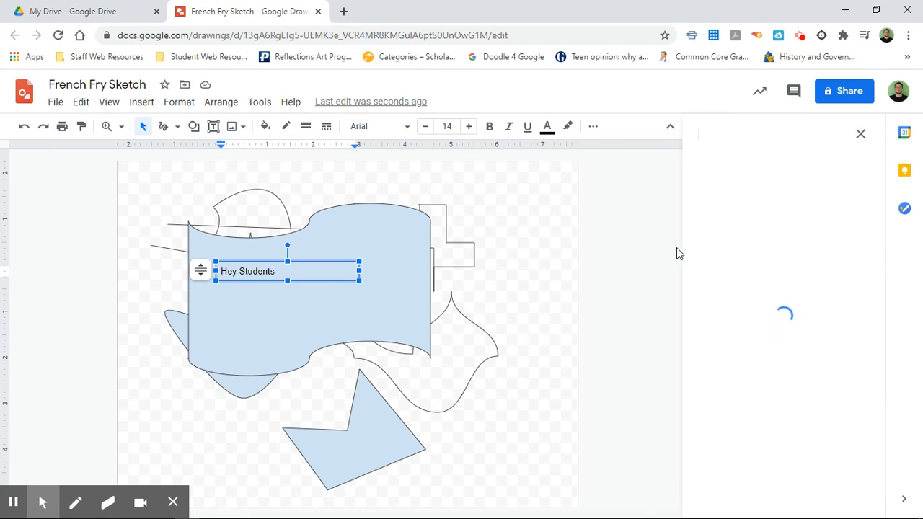
{"action": "left_click", "coordinate": [742, 137]}
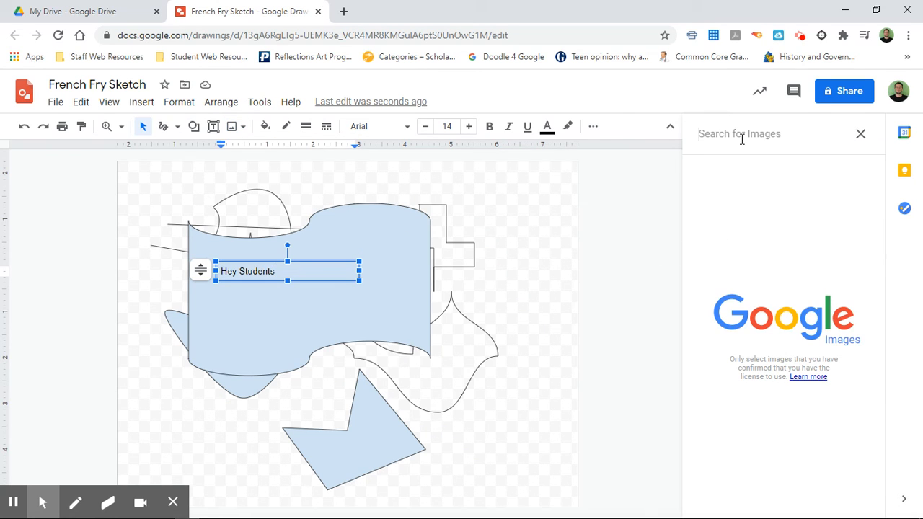
{"action": "type", "text": "french "}
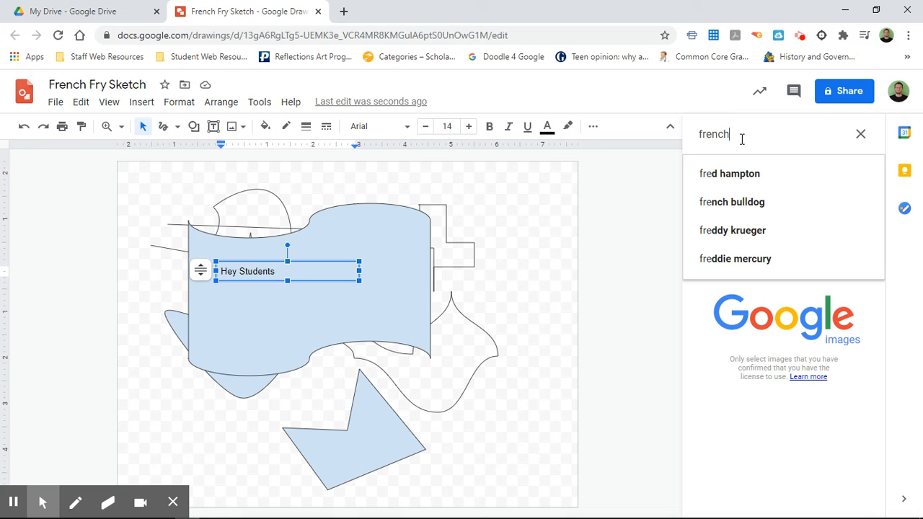
{"action": "type", "text": "frety"}
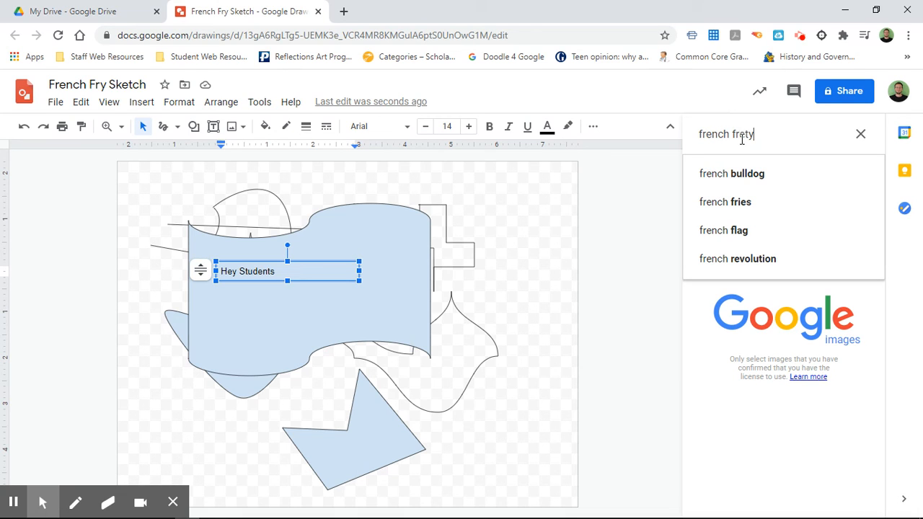
{"action": "key", "text": "BackSpace"}
{"action": "key", "text": "BackSpace"}
{"action": "type", "text": "y"}
{"action": "key", "text": "Return"}
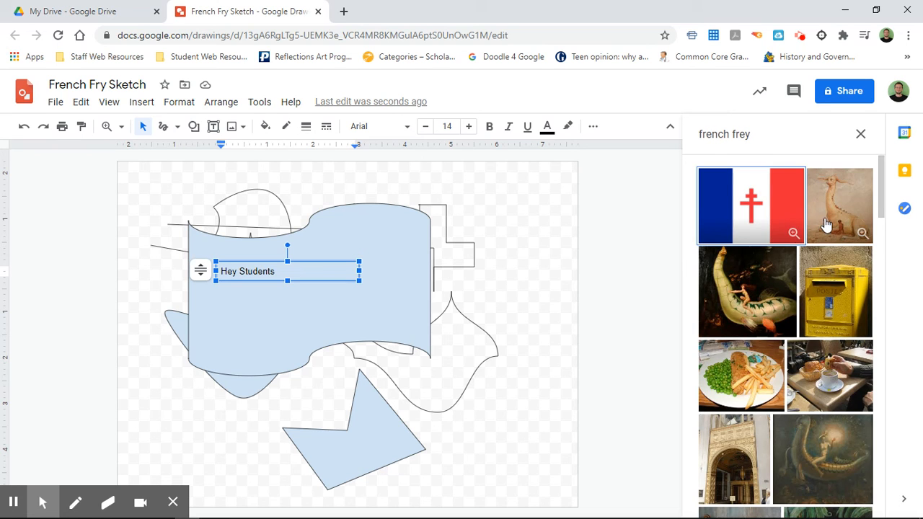
Insert the image of the seated long-necked creature and place it on the right half of the wavy shape.
{"action": "left_click", "coordinate": [827, 222]}
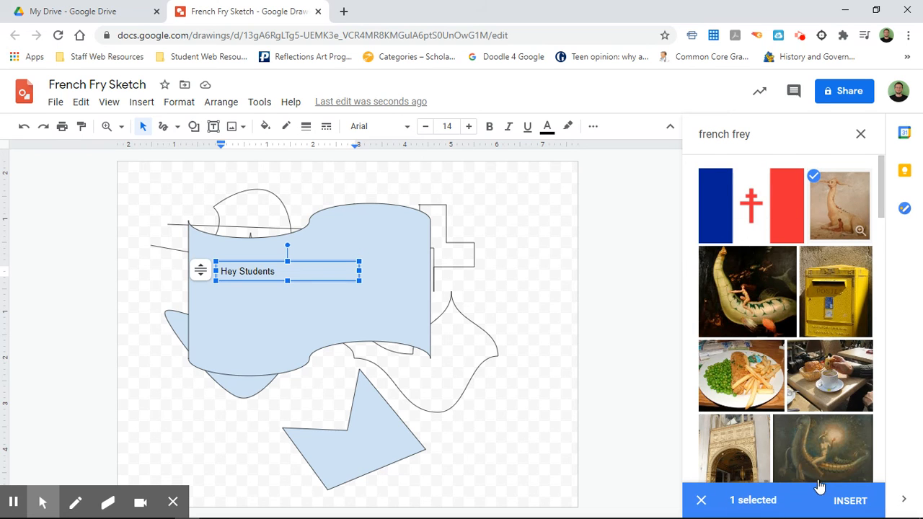
{"action": "left_click", "coordinate": [848, 501]}
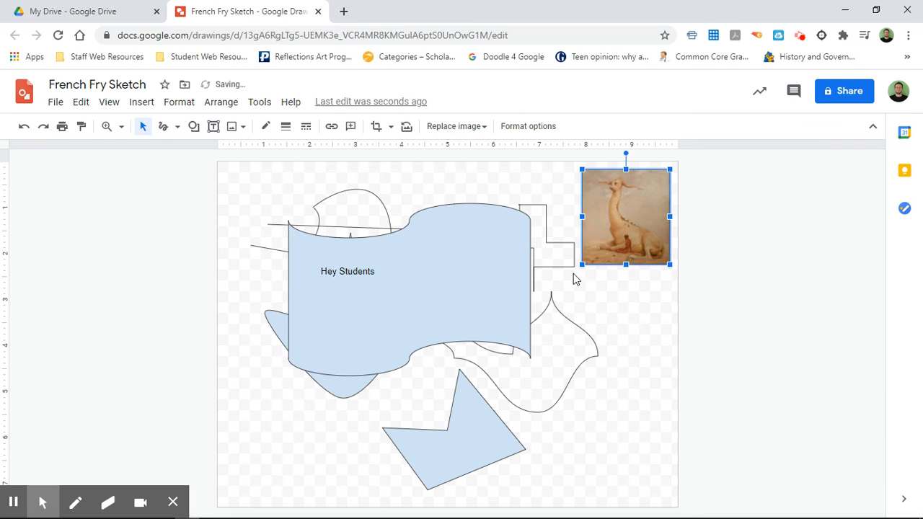
{"action": "left_click_drag", "start_coordinate": [620, 218], "coordinate": [467, 291]}
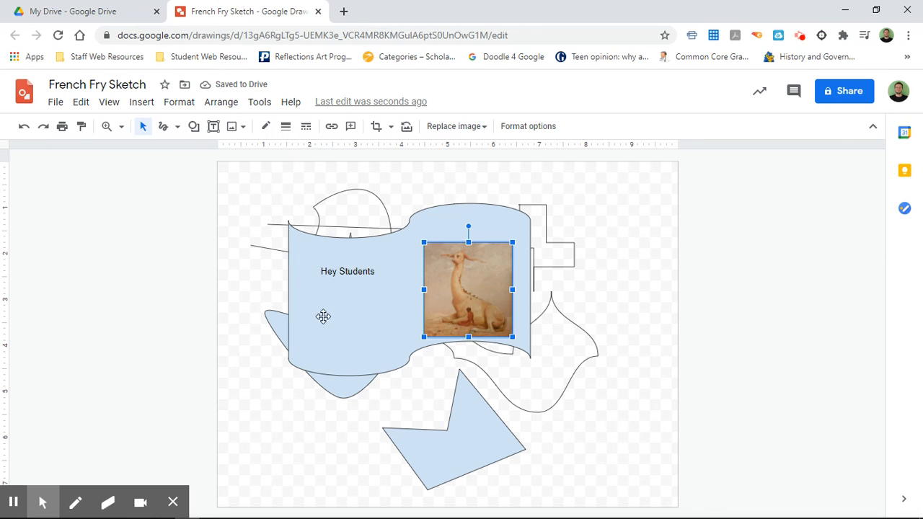
Move the angular polyline shape behind the wavy shape and shift the wavy shape slightly to the left.
{"action": "left_click", "coordinate": [475, 450]}
{"action": "left_click_drag", "start_coordinate": [477, 452], "coordinate": [464, 288]}
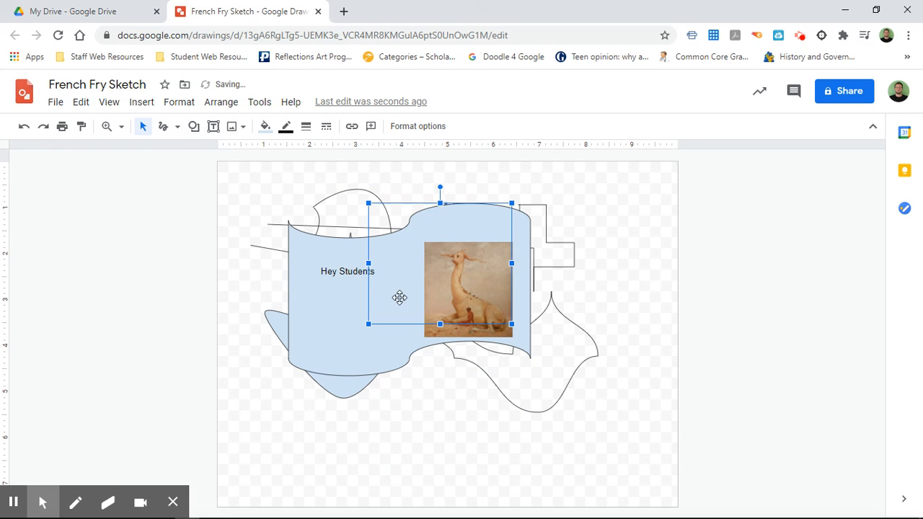
{"action": "left_click_drag", "start_coordinate": [402, 361], "coordinate": [394, 297]}
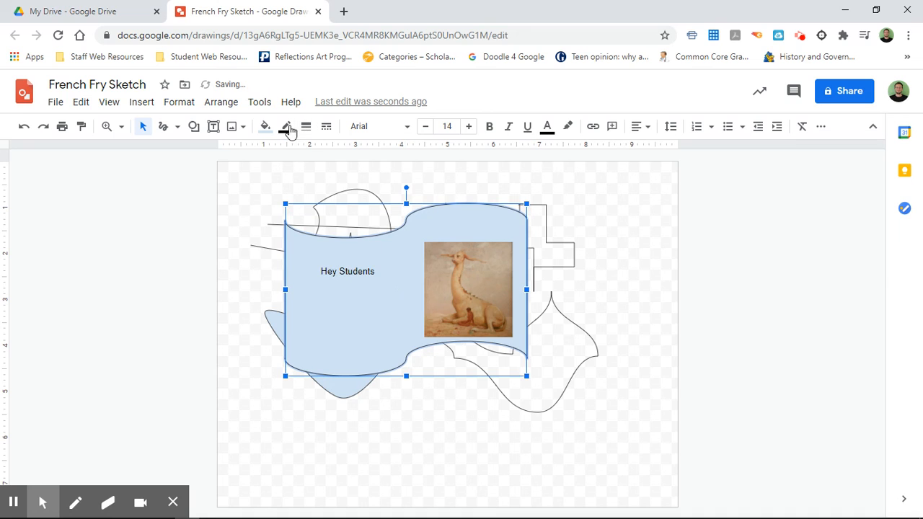
Try a solid green fill and a dark blue radial gradient fill on the wavy shape.
{"action": "left_click", "coordinate": [264, 128]}
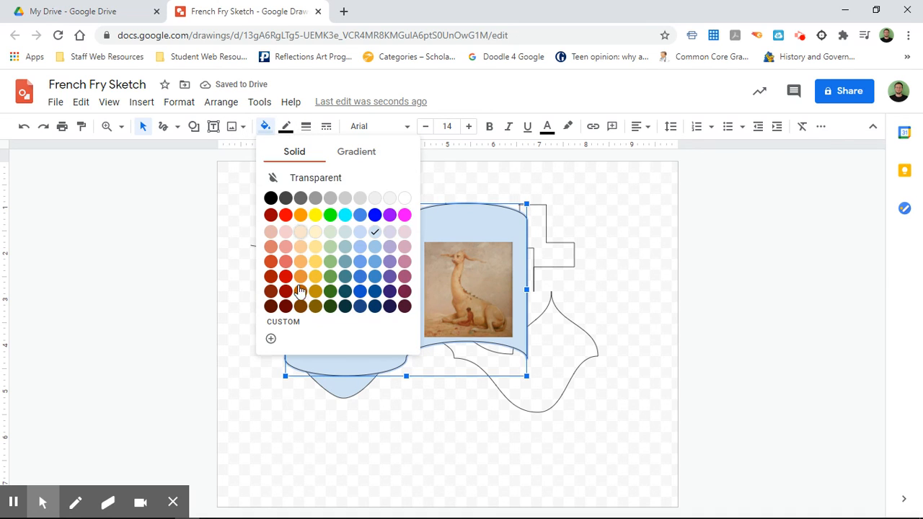
{"action": "left_click", "coordinate": [329, 278]}
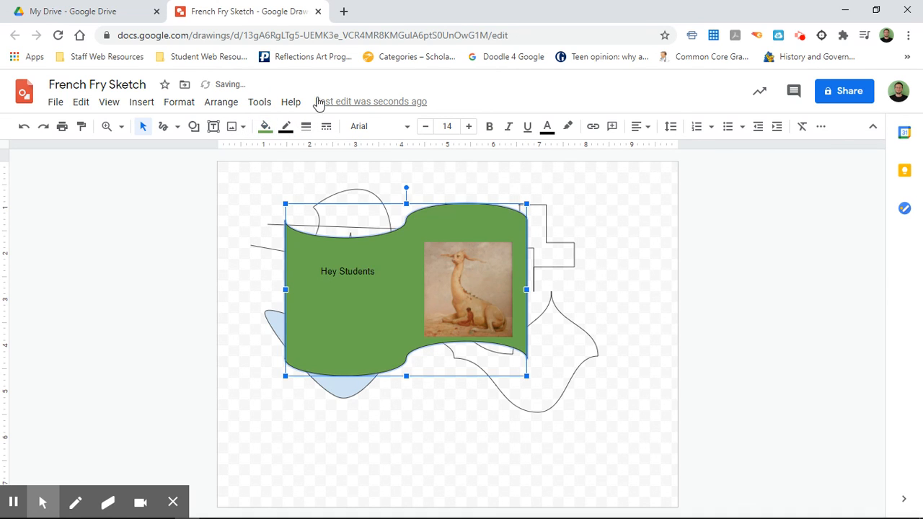
{"action": "left_click", "coordinate": [264, 128]}
{"action": "left_click", "coordinate": [341, 155]}
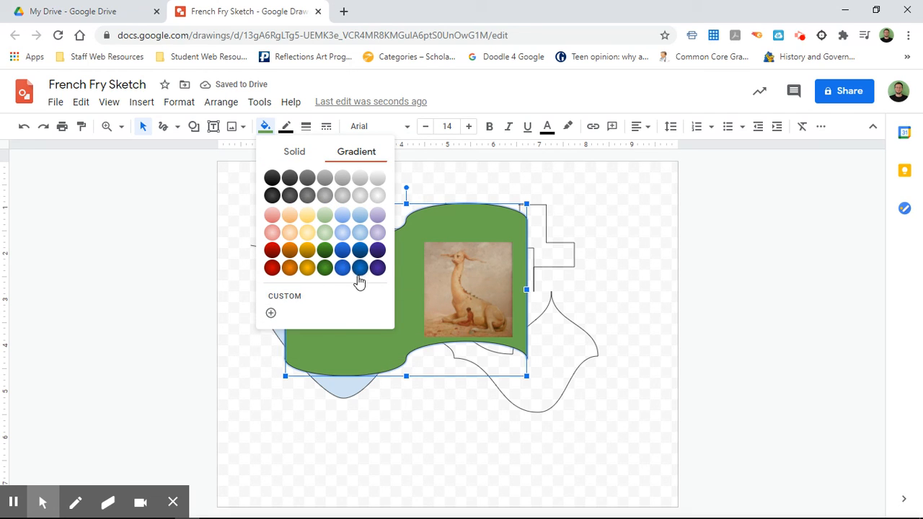
{"action": "left_click", "coordinate": [359, 269]}
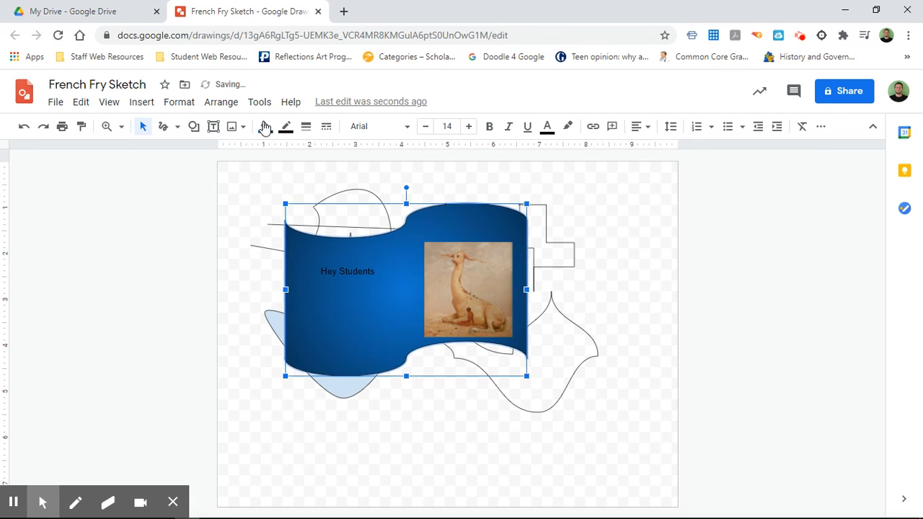
Fill the wavy shape with the custom solid red #ff0000ff.
{"action": "left_click", "coordinate": [264, 127]}
{"action": "left_click", "coordinate": [293, 154]}
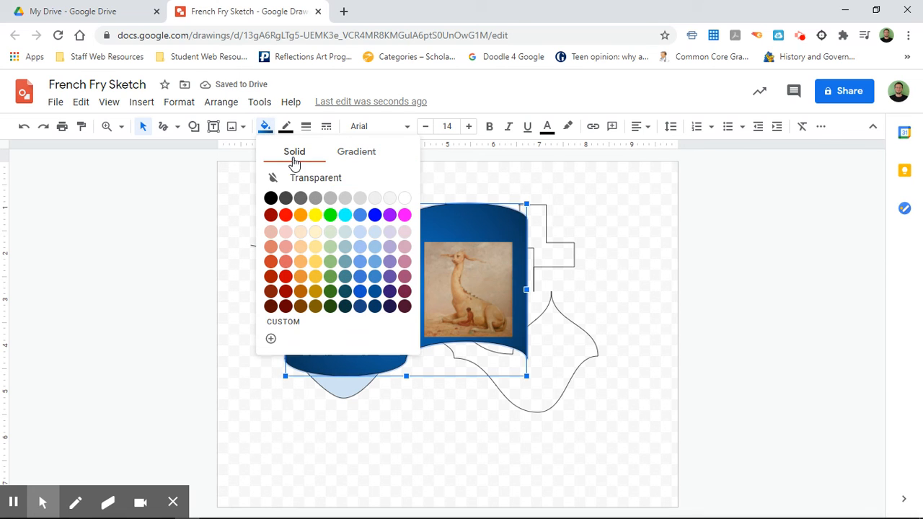
{"action": "left_click", "coordinate": [291, 325]}
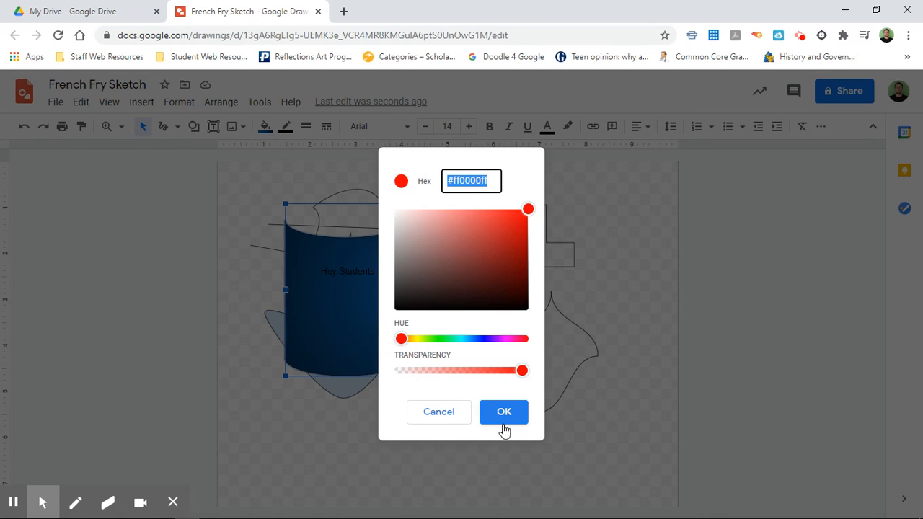
{"action": "left_click", "coordinate": [499, 418]}
Give the wavy shape a dark yellow border with a weight of 16px.
{"action": "left_click", "coordinate": [306, 128]}
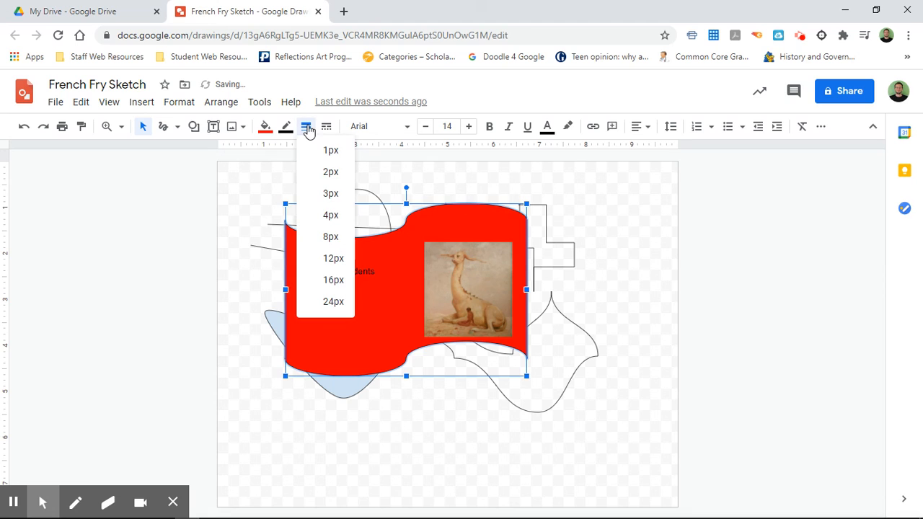
{"action": "left_click", "coordinate": [286, 127]}
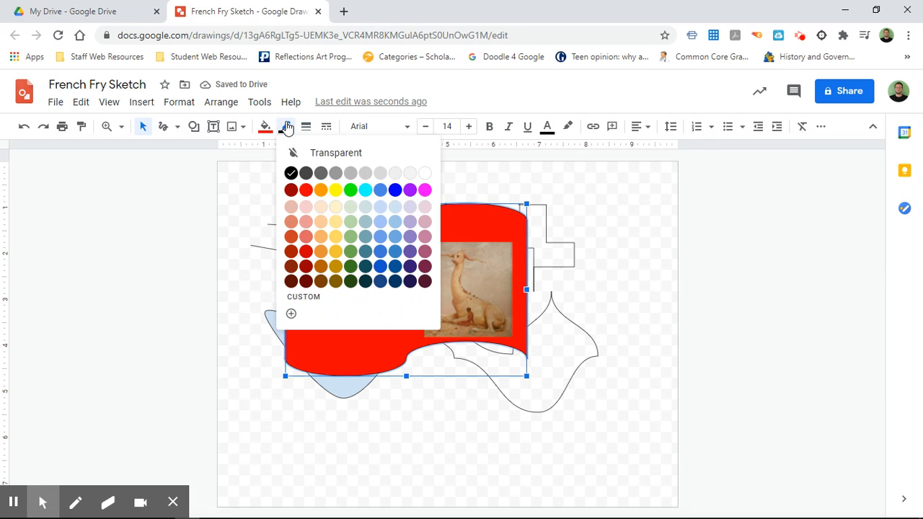
{"action": "left_click", "coordinate": [336, 266]}
{"action": "left_click", "coordinate": [305, 127]}
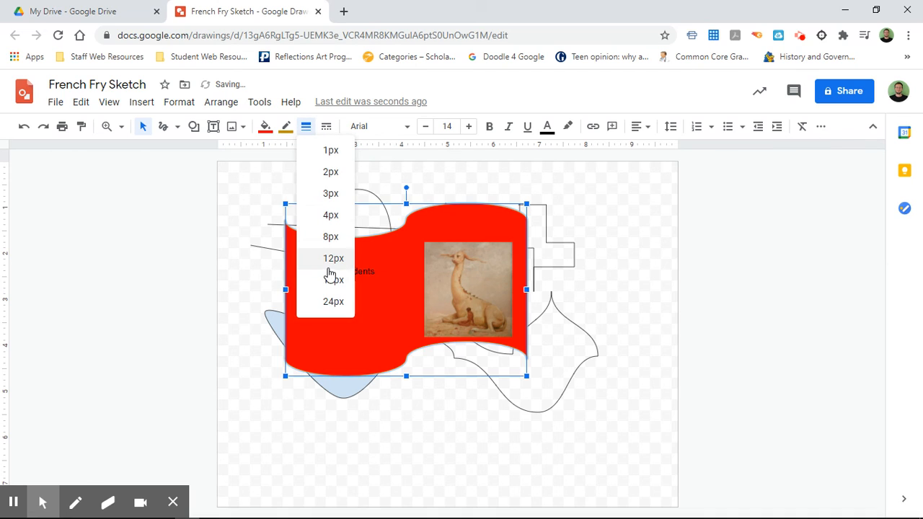
{"action": "left_click", "coordinate": [332, 282]}
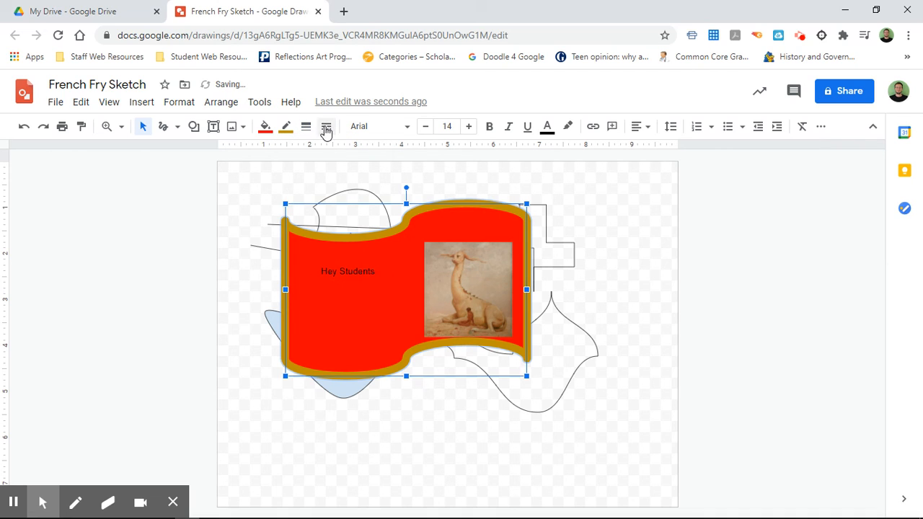
Change the wavy shape's border to a long-dash line style and deselect the shape.
{"action": "left_click", "coordinate": [326, 127]}
{"action": "left_click", "coordinate": [346, 240]}
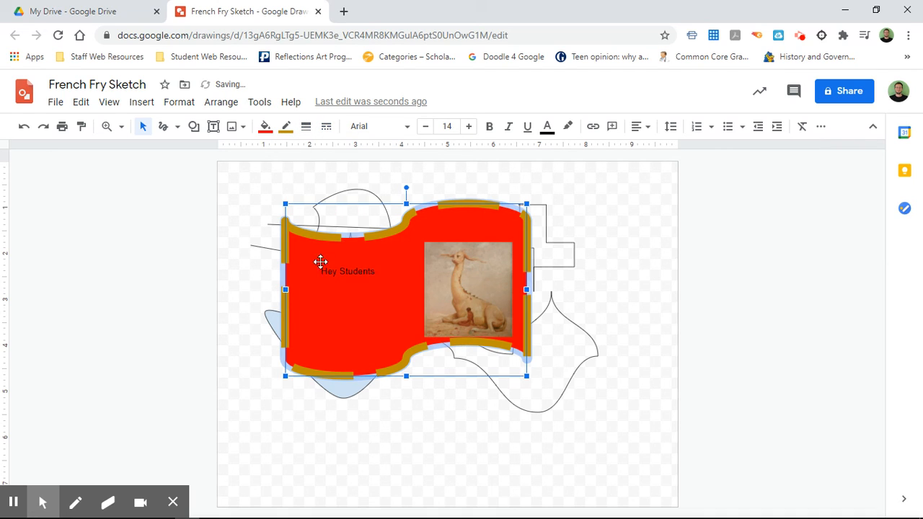
{"action": "left_click", "coordinate": [248, 318]}
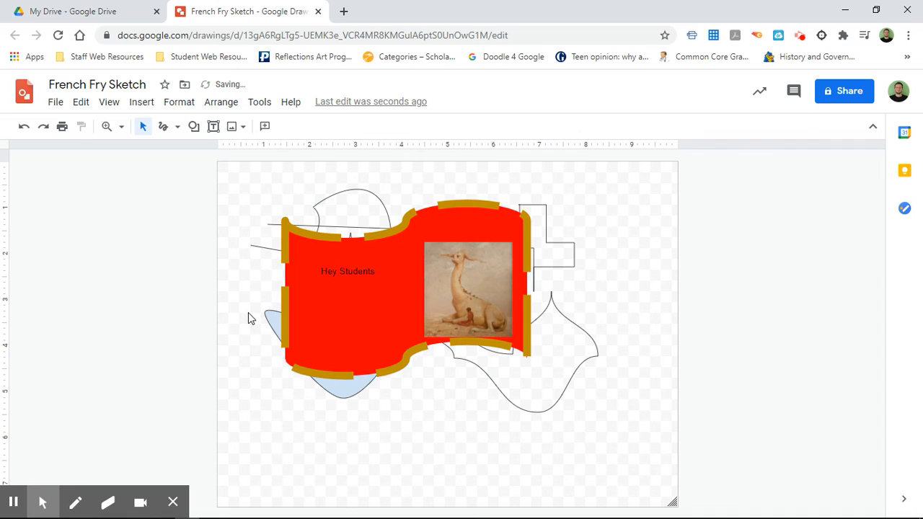
{"action": "left_click", "coordinate": [350, 277]}
{"action": "left_click", "coordinate": [337, 307]}
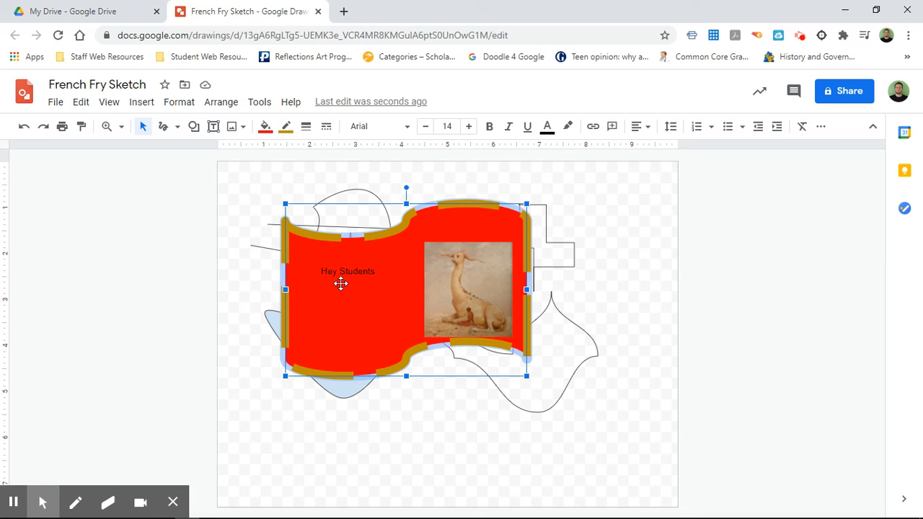
{"action": "left_click", "coordinate": [343, 277]}
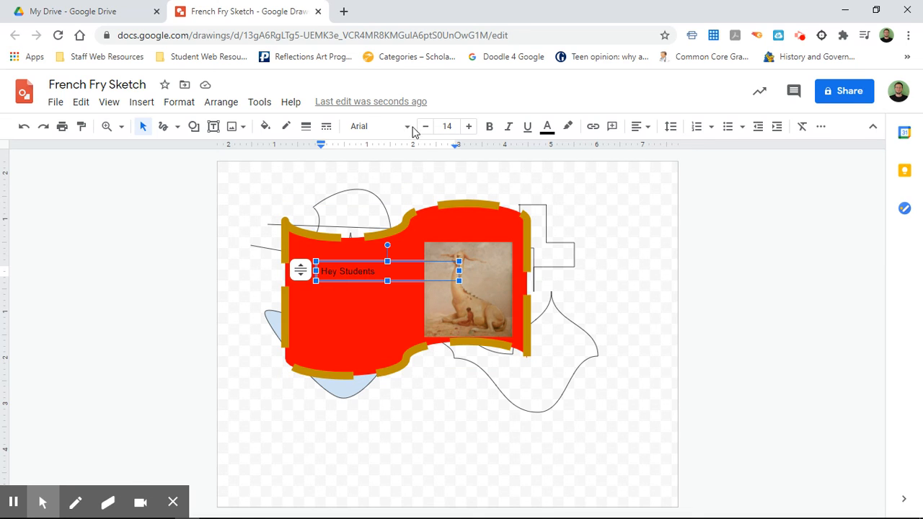
{"action": "left_click", "coordinate": [164, 263]}
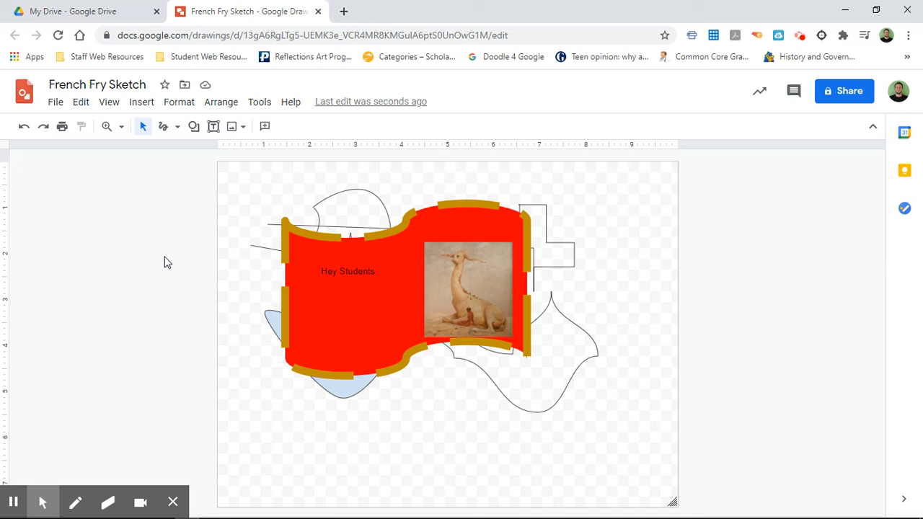